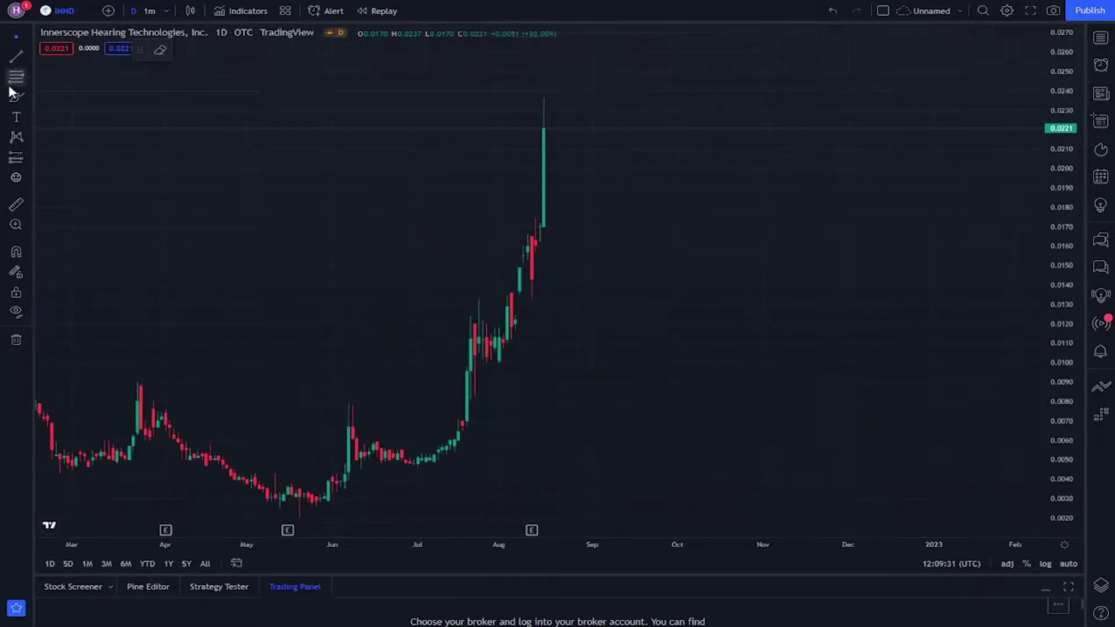
Handwrite the ticker INND with the Brush beside the latest candles on the daily chart
click(16, 97)
mouse_move(563, 223)
mouse_down()
mouse_move(563, 279)
mouse_move(617, 263)
mouse_up()
mouse_move(642, 267)
mouse_down()
mouse_move(642, 219)
mouse_move(677, 245)
mouse_move(618, 263)
mouse_up()
mouse_move(712, 245)
mouse_down()
mouse_move(740, 227)
mouse_move(727, 265)
mouse_up()
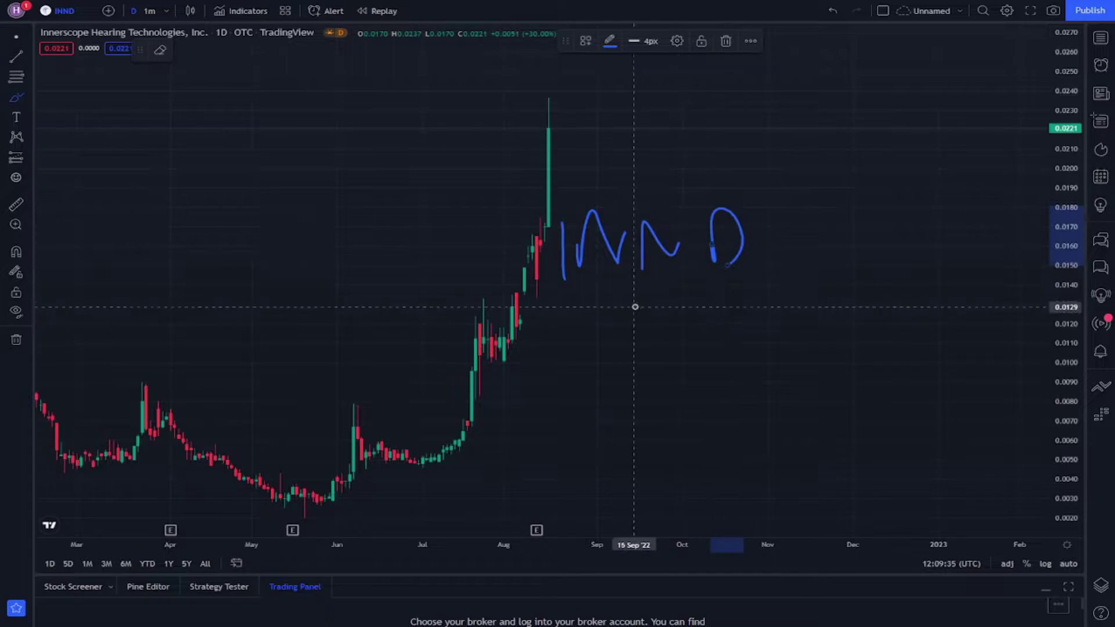
Examine INND's daily price action from March 2022 up to the latest August candle
click(13, 41)
drag(281, 214, 352, 282)
scroll(635, 526, up, 1)
drag(657, 453, 682, 426)
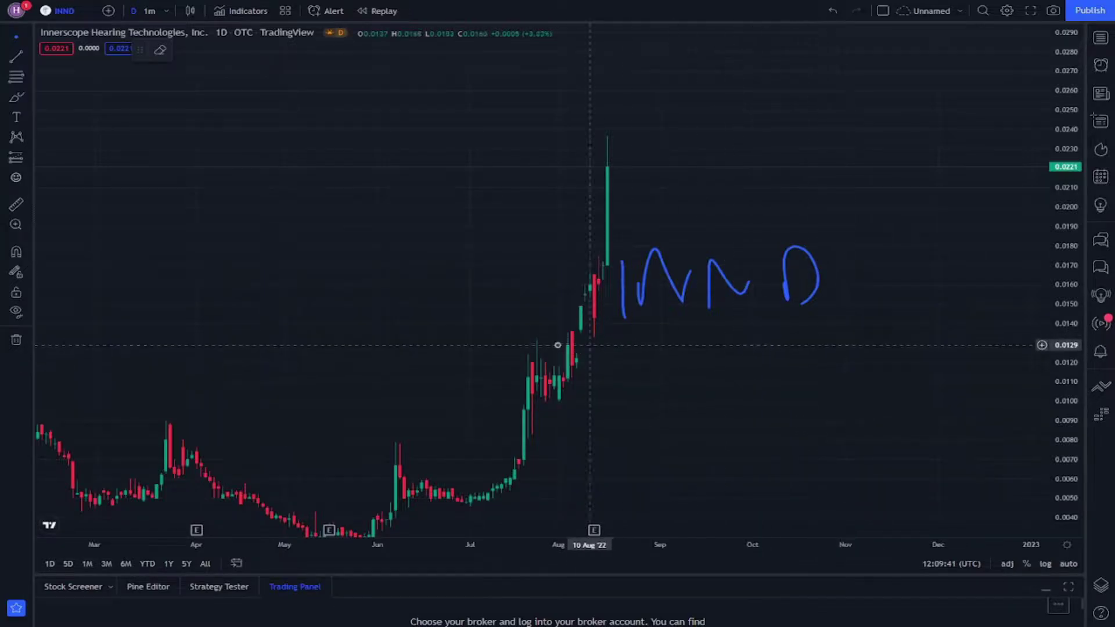
drag(567, 282, 591, 260)
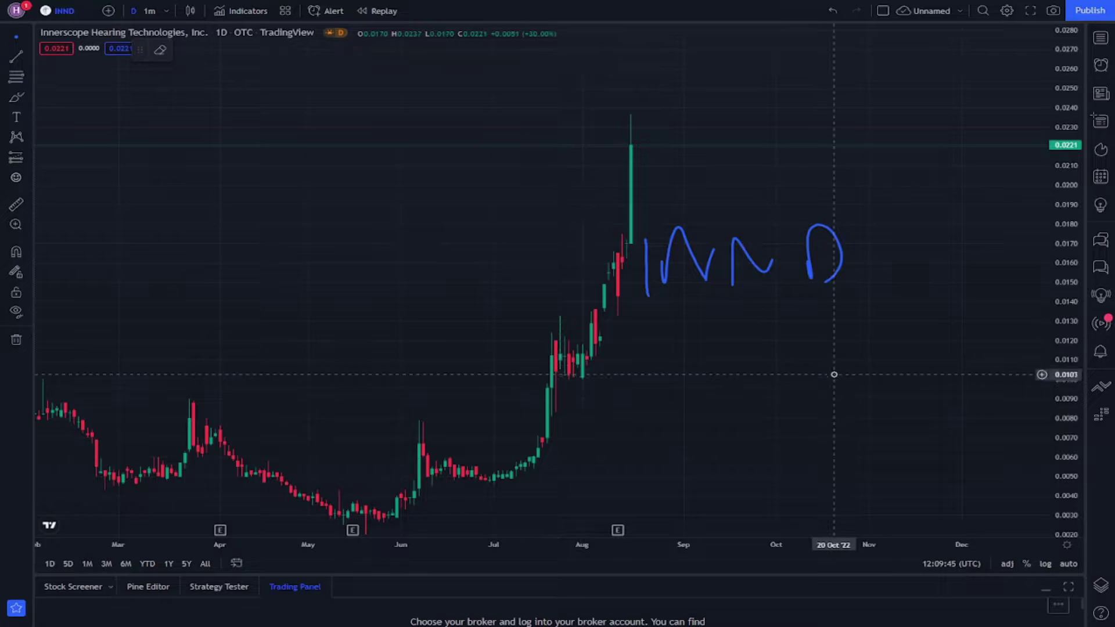
drag(386, 337, 398, 348)
mouse_move(713, 385)
mouse_down()
mouse_move(722, 406)
mouse_move(548, 352)
mouse_up()
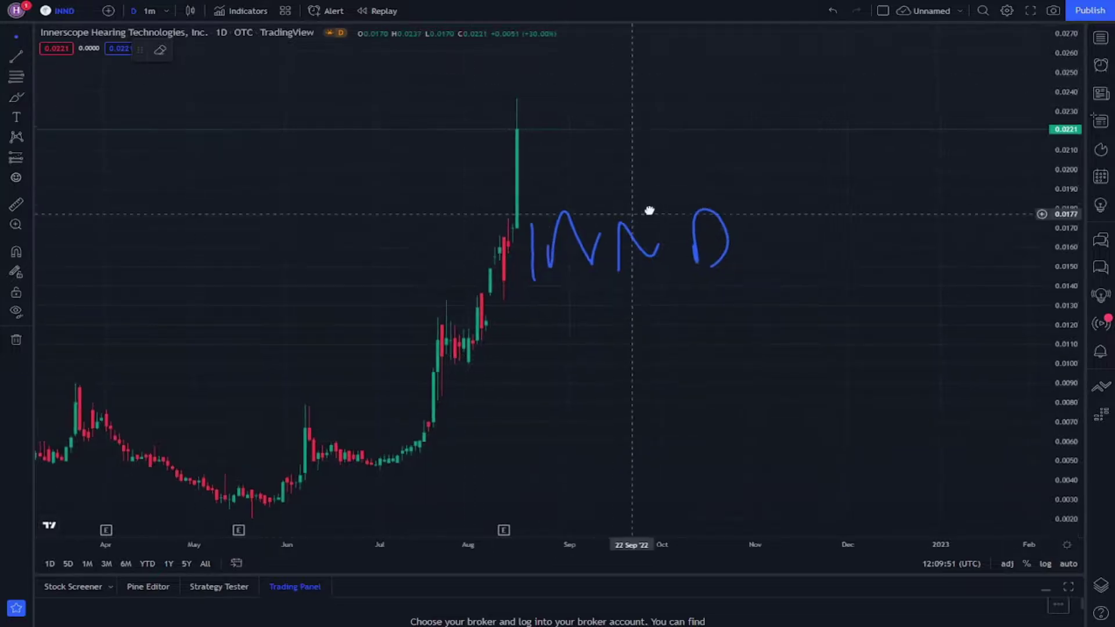
drag(637, 213, 781, 187)
drag(514, 538, 566, 527)
drag(406, 304, 516, 311)
Remove the handwritten ticker from the chart
drag(527, 539, 613, 535)
drag(687, 437, 434, 421)
drag(513, 369, 588, 435)
click(16, 340)
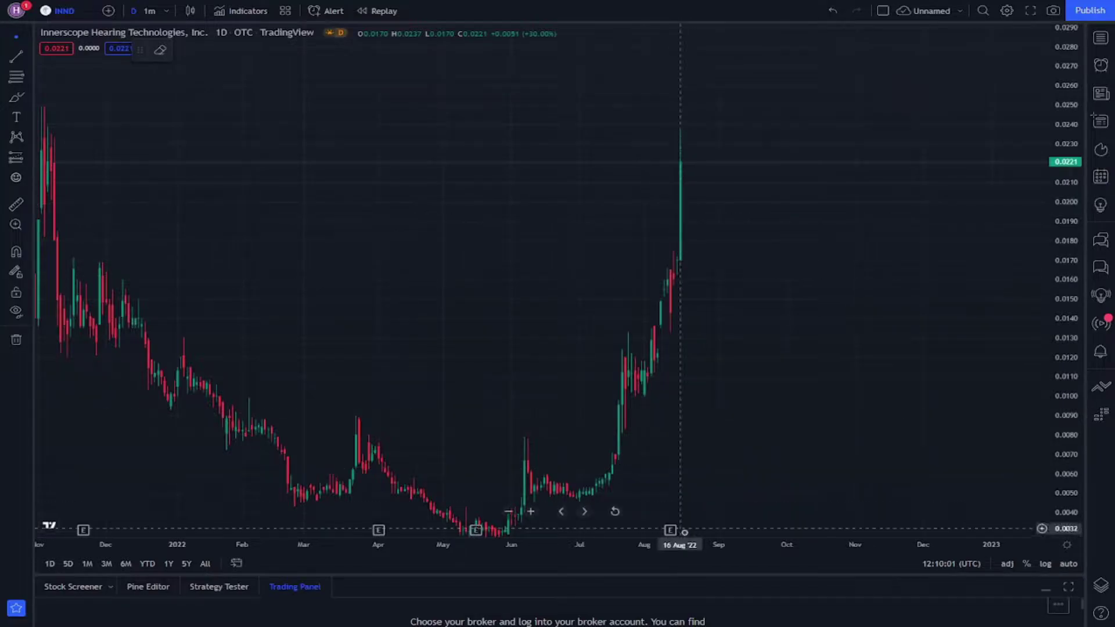
Examine the INND price history back to mid-2021, comparing the earlier peaks with the latest August 2022 candle
scroll(681, 530, up, 5)
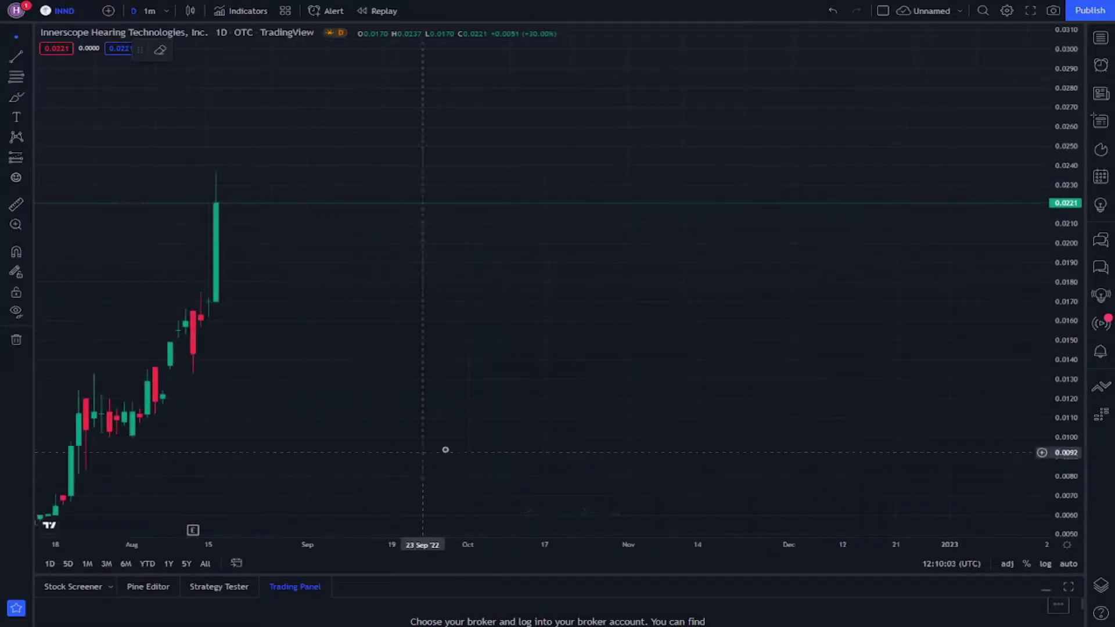
drag(431, 450, 751, 446)
drag(705, 307, 916, 395)
scroll(846, 525, down, 5)
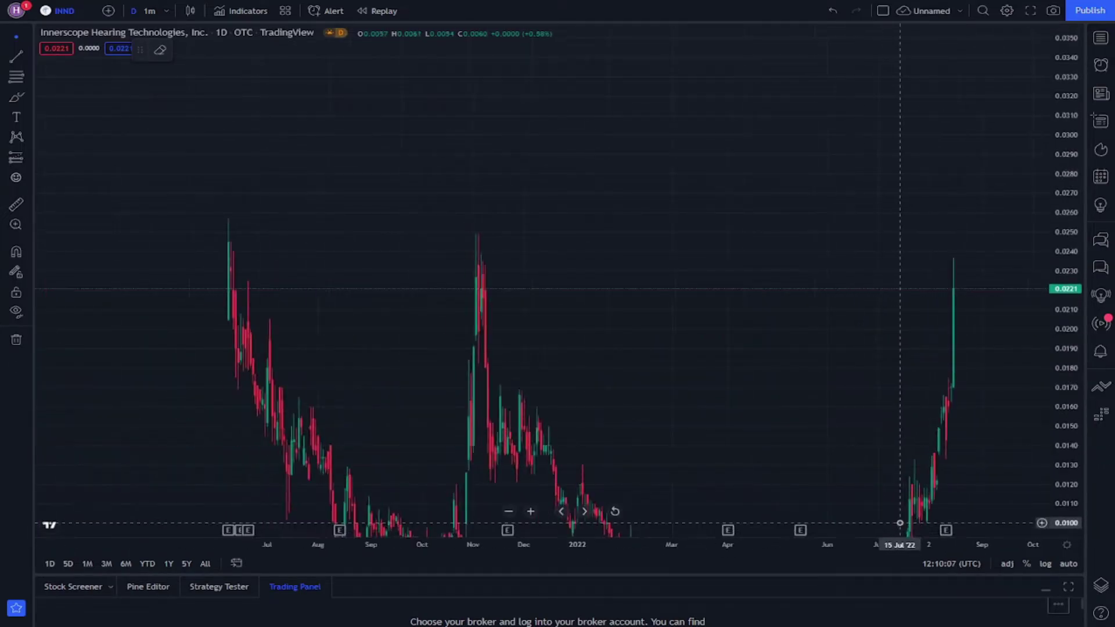
drag(689, 371, 1001, 551)
drag(769, 393, 107, 10)
drag(636, 189, 824, 236)
drag(548, 541, 440, 541)
drag(446, 420, 489, 472)
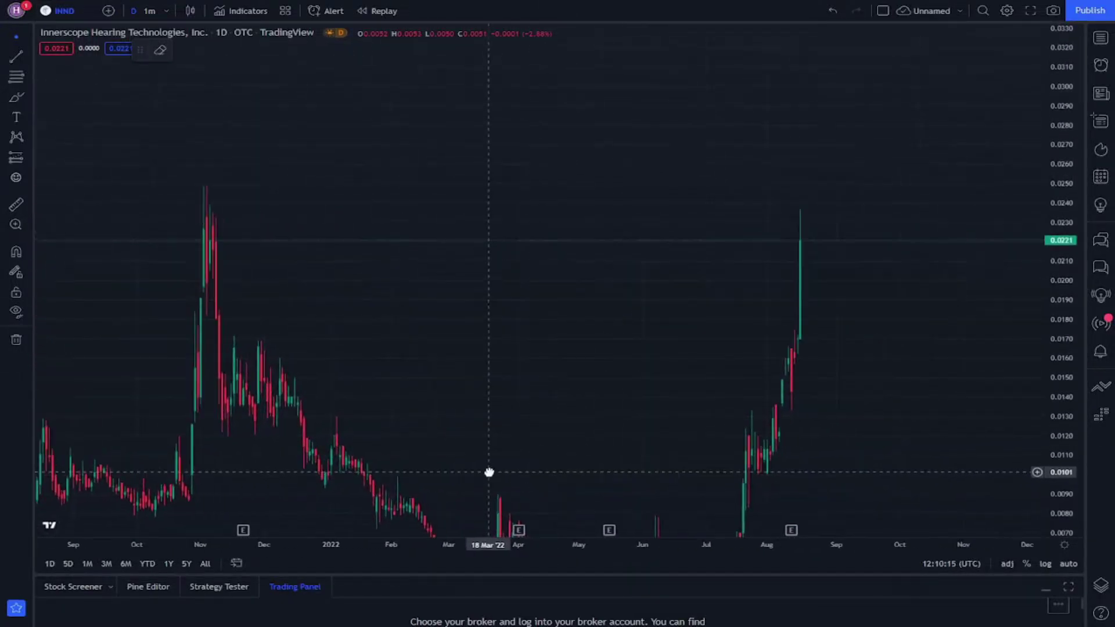
drag(585, 500, 419, 443)
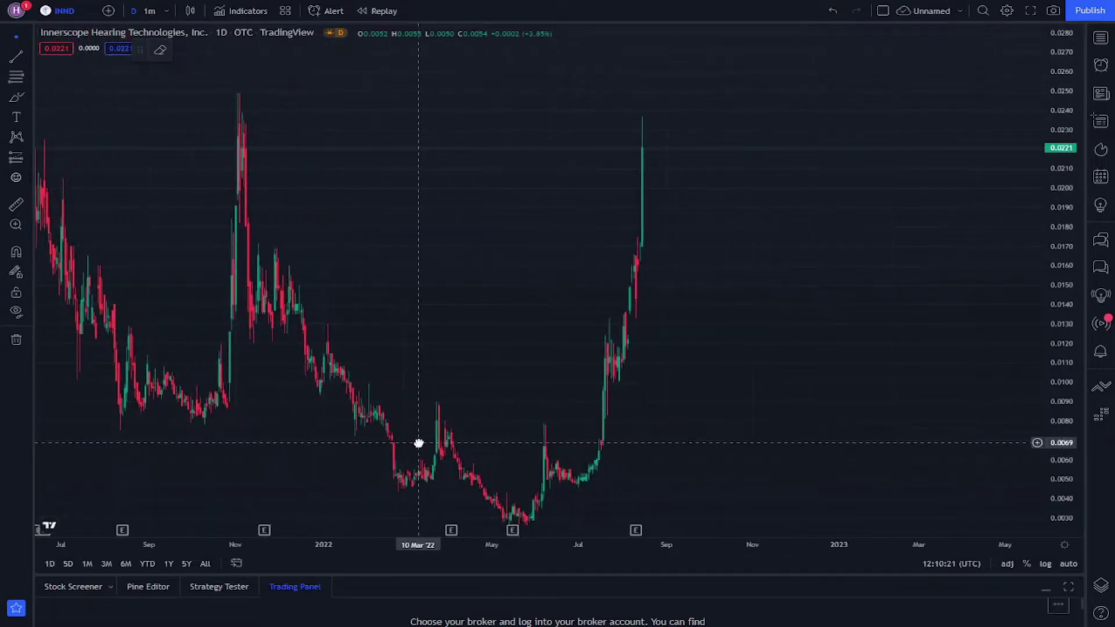
Draw two near-horizontal trend lines at about 0.0164 and 0.0225, spanning from mid-2021 to early 2023
drag(588, 357, 716, 433)
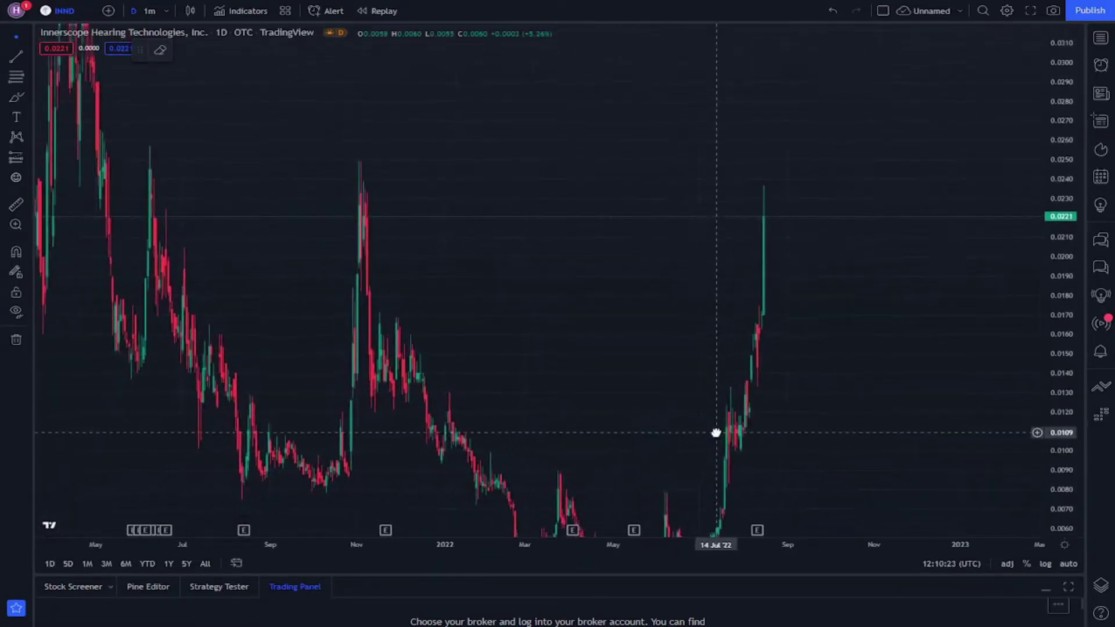
mouse_move(86, 325)
mouse_down()
mouse_move(929, 316)
mouse_move(968, 325)
mouse_up()
drag(104, 215, 979, 224)
Draw two near-horizontal trend lines extending to early 2023, at about 0.0084 from late 2021 and about 0.0124 from mid-2021
drag(844, 288, 761, 130)
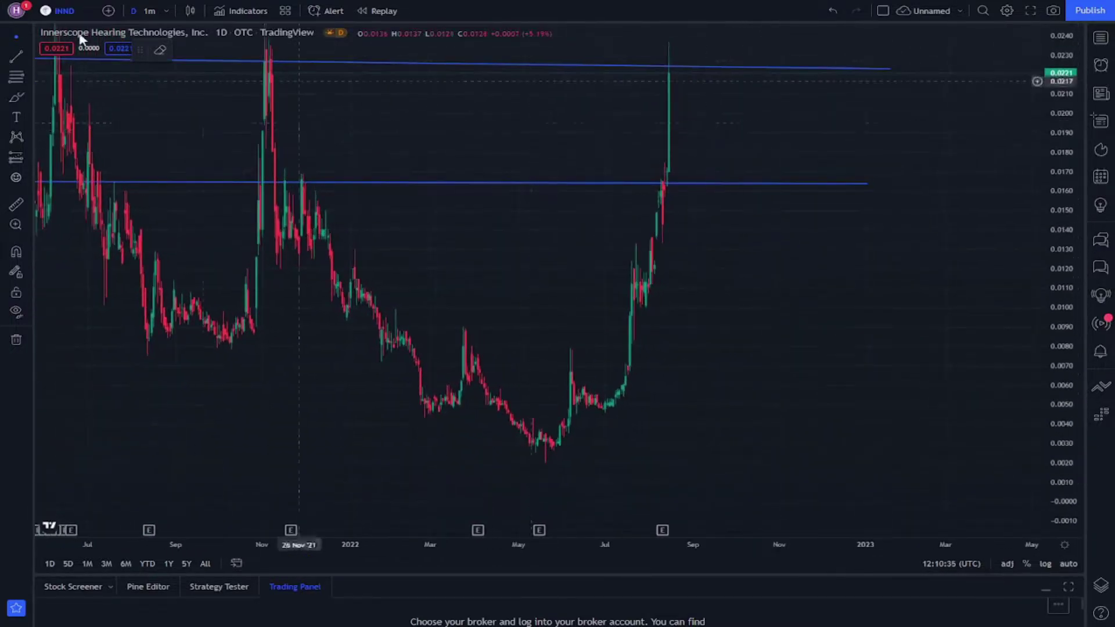
click(205, 339)
click(881, 337)
drag(685, 400, 722, 457)
click(16, 56)
click(108, 319)
click(943, 316)
Draw a short trend line at about 0.0135 from 29 Jul '22 to 31 Aug '22, under the recent candles
drag(799, 341, 790, 440)
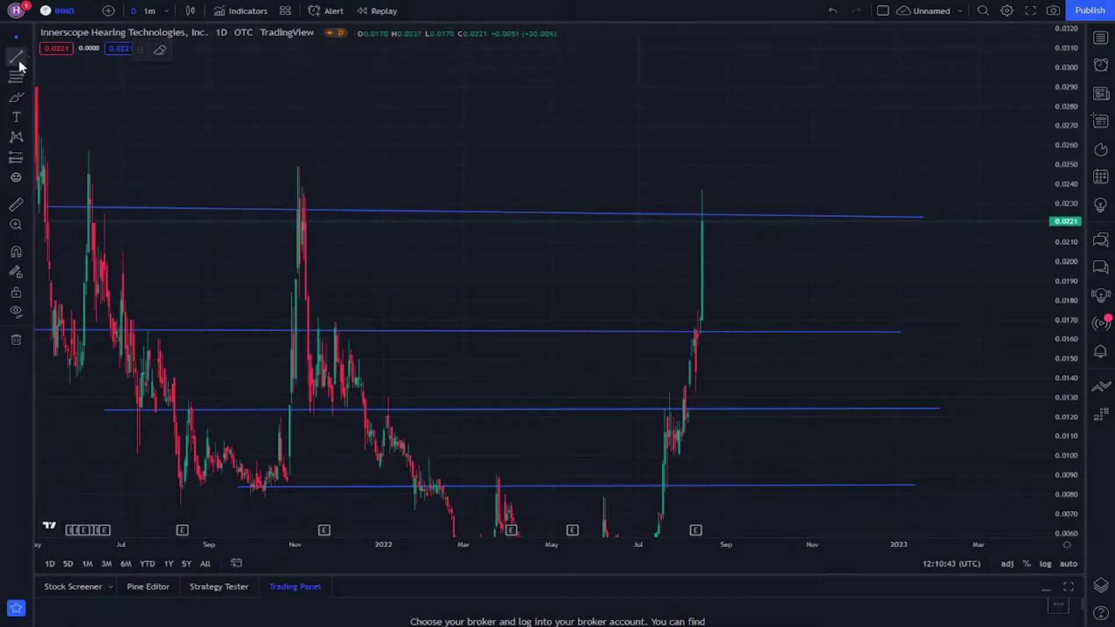
scroll(864, 285, up, 3)
scroll(864, 285, up, 3)
drag(504, 265, 796, 252)
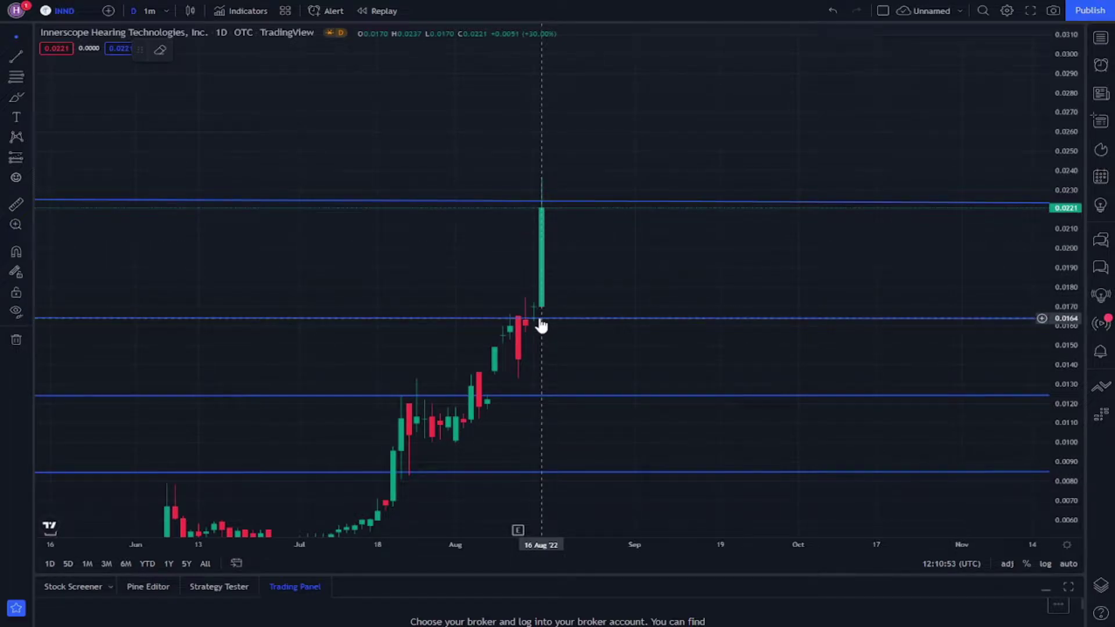
drag(542, 325, 667, 297)
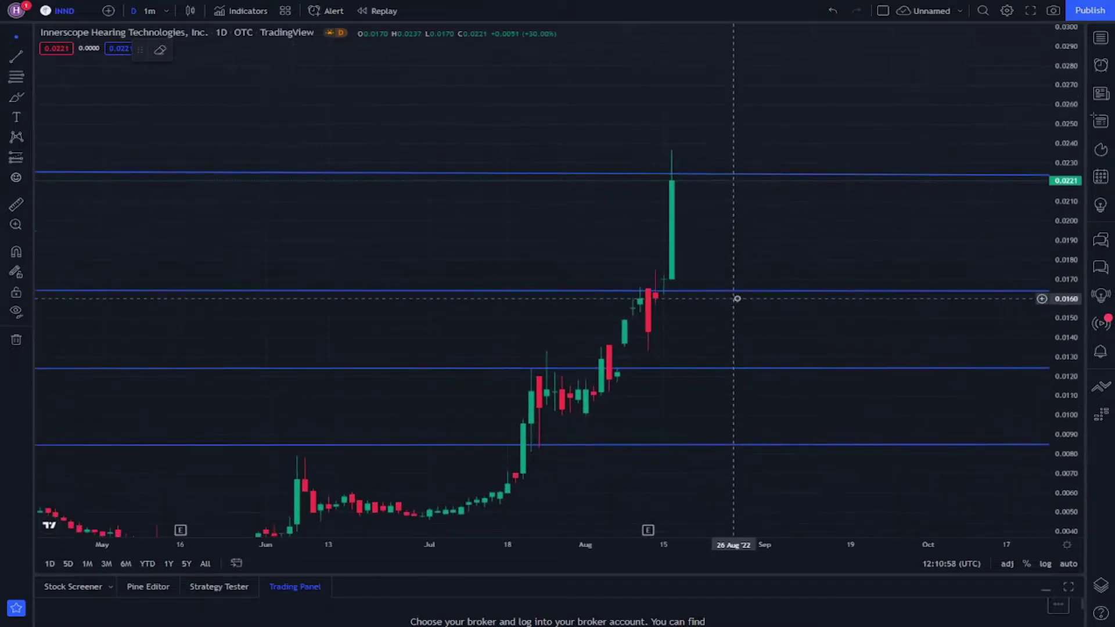
click(15, 57)
click(579, 347)
click(756, 350)
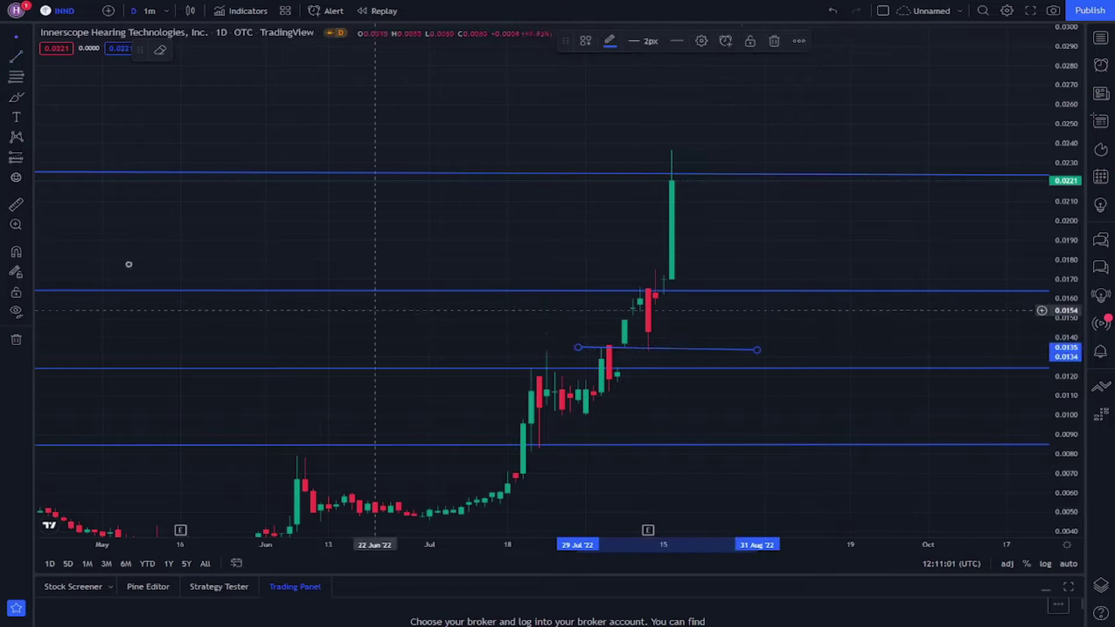
Brush over the short 0.0135 line and mark the latest candle with a level at about 0.0187, a scribbled circle and upward arrows
click(16, 98)
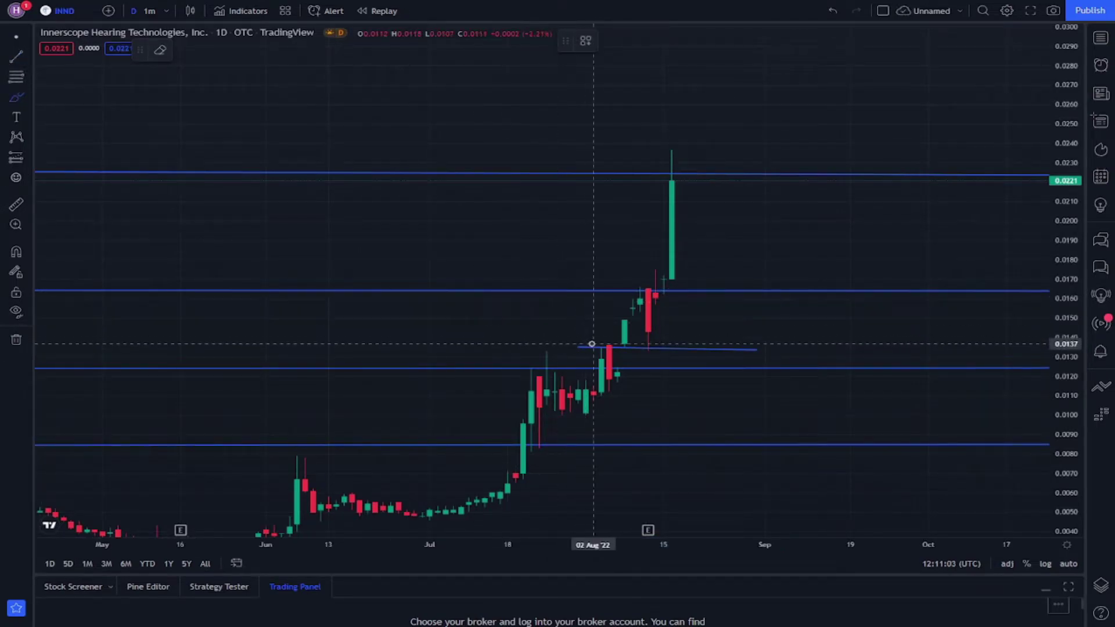
drag(596, 344, 665, 347)
mouse_move(719, 246)
mouse_down()
mouse_move(656, 246)
mouse_move(693, 183)
mouse_up()
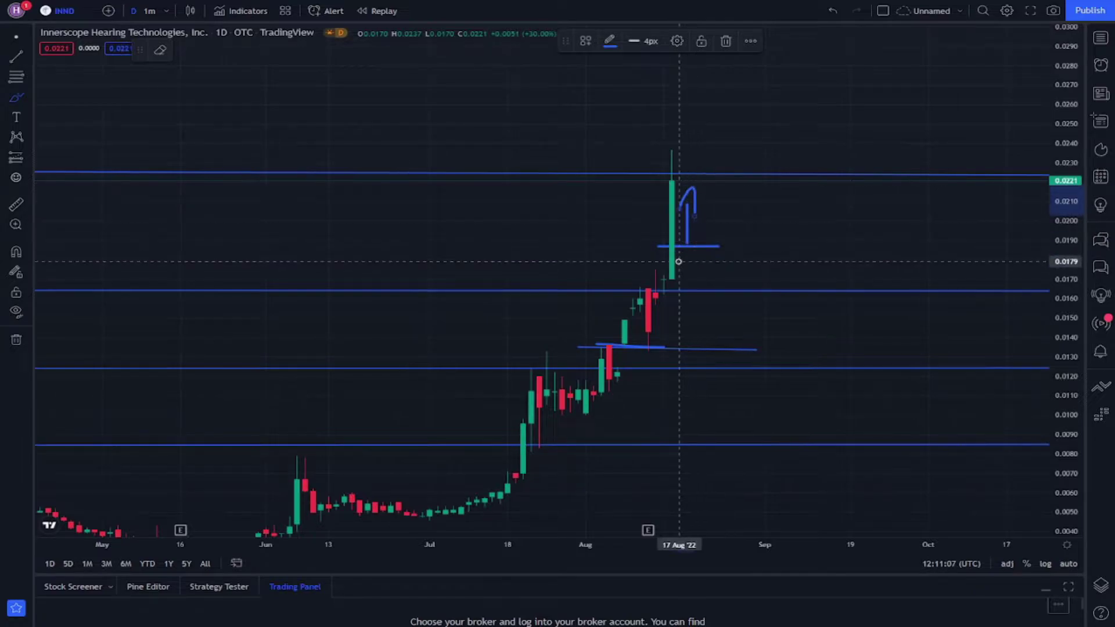
drag(679, 261, 656, 249)
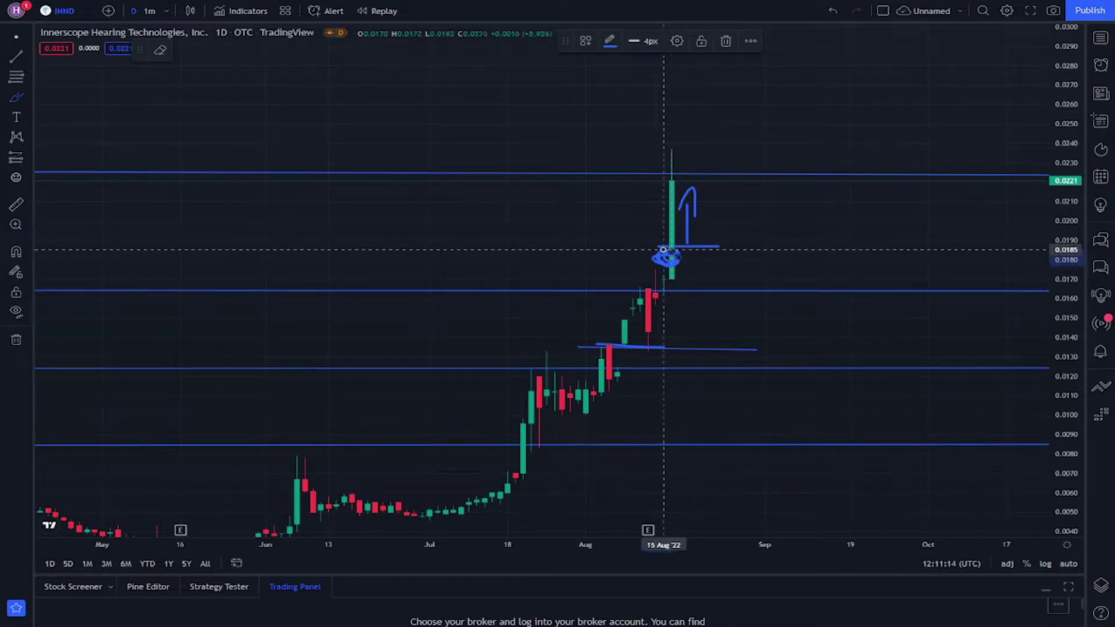
mouse_move(618, 235)
mouse_down()
mouse_move(653, 206)
mouse_move(655, 228)
mouse_up()
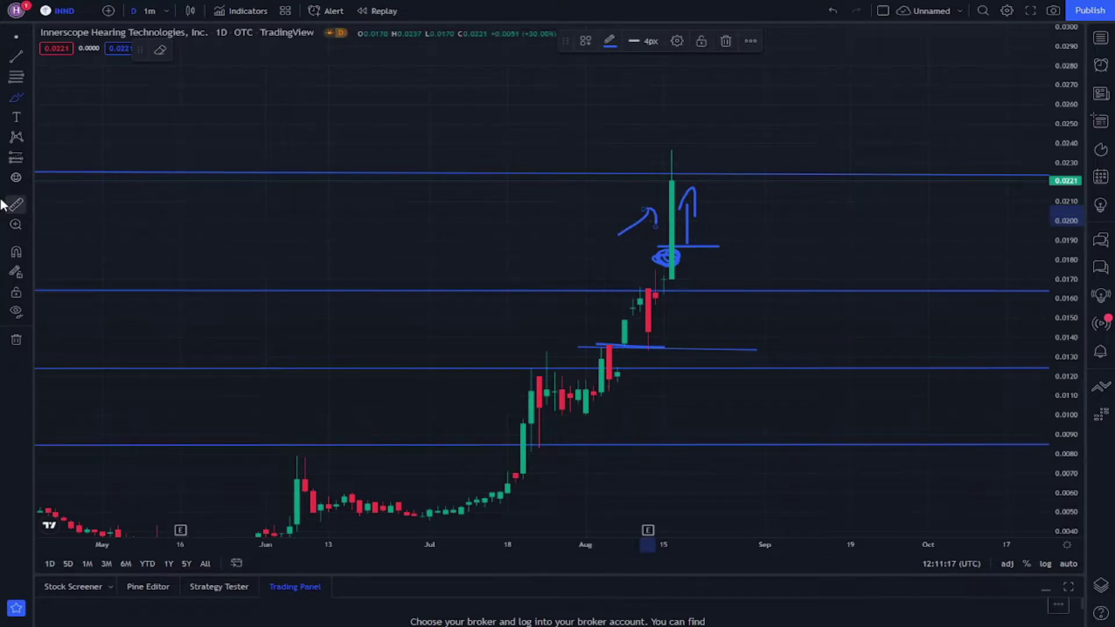
click(16, 37)
drag(460, 542, 607, 541)
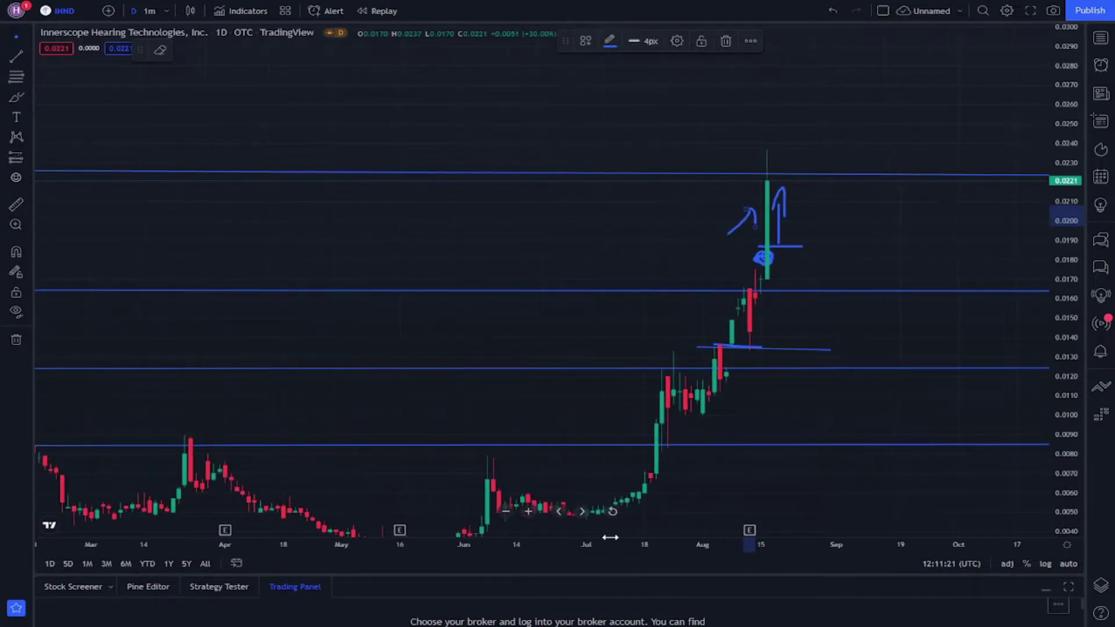
click(17, 97)
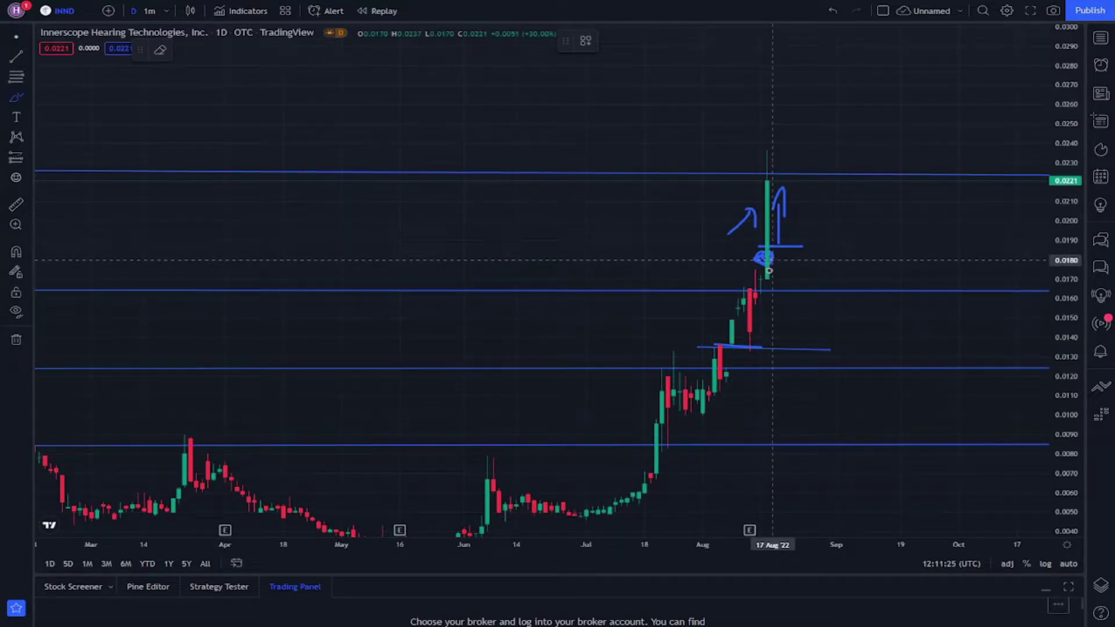
drag(785, 262, 799, 294)
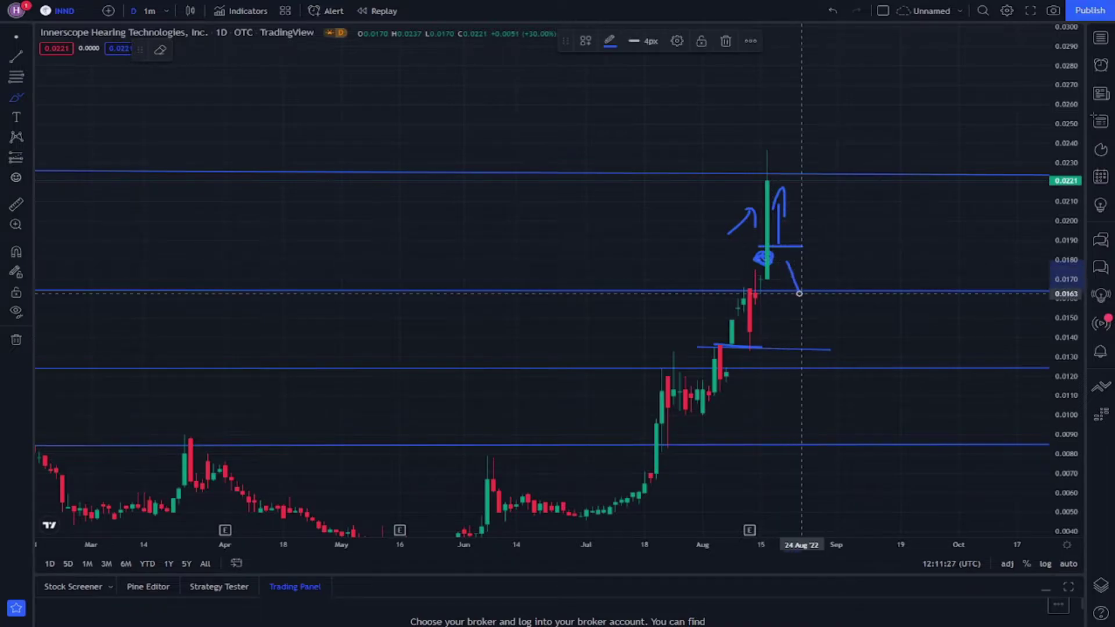
click(832, 11)
Sketch a projected path beyond the latest candle with the Brush, rising from about 0.0242 to 0.0309, dipping to 0.0284 and climbing to 0.0328
drag(51, 69, 890, 305)
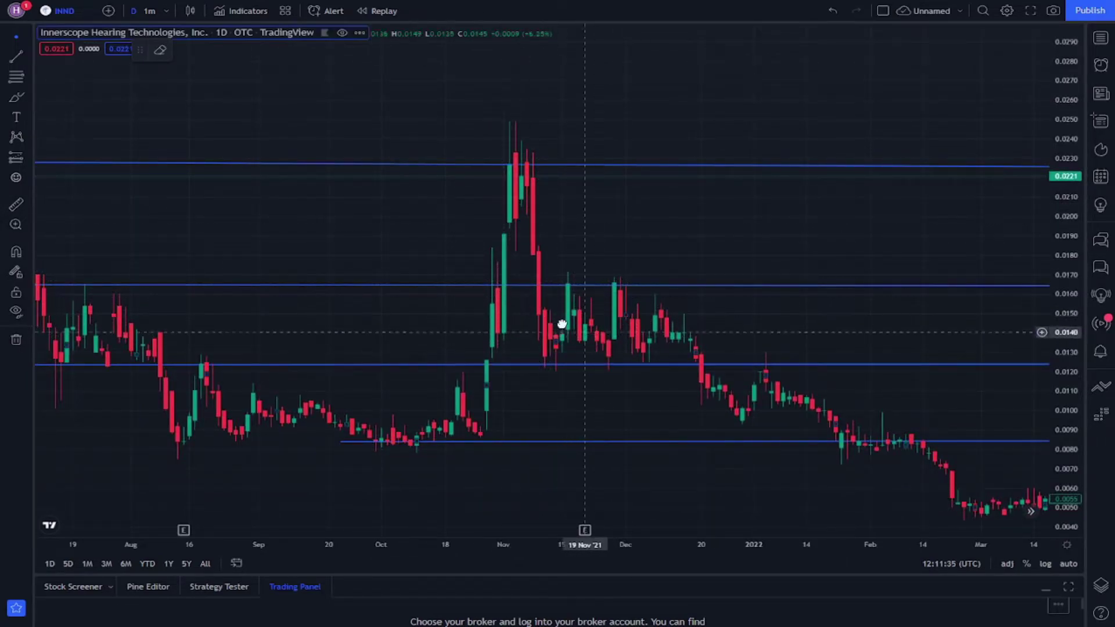
drag(577, 323, 484, 289)
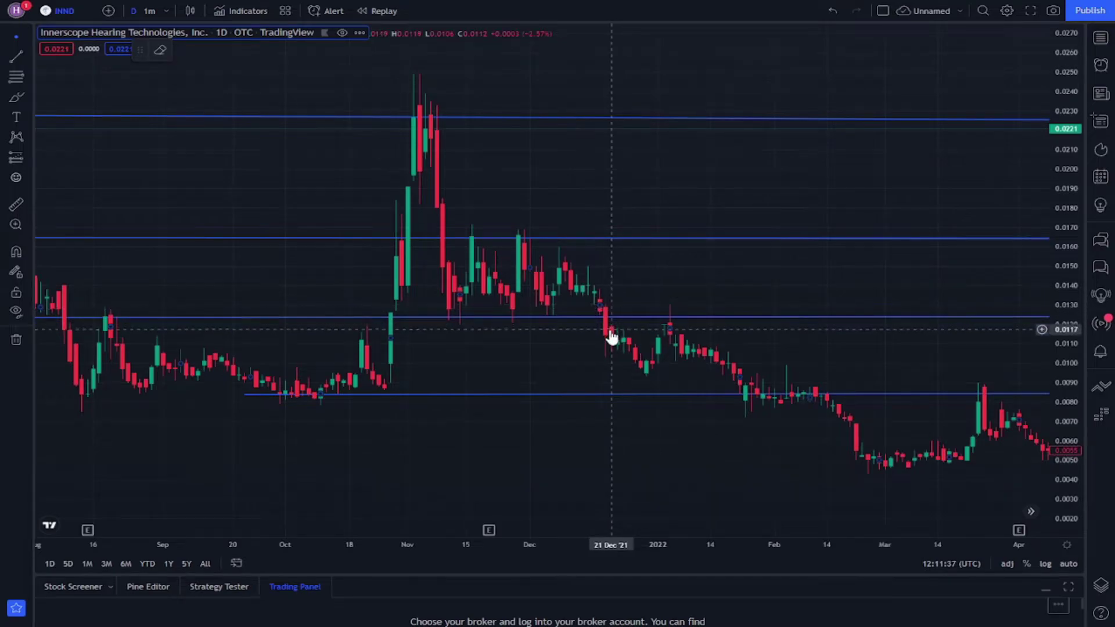
drag(530, 157, 865, 192)
drag(426, 252, 38, 369)
drag(988, 225, 685, 227)
click(16, 97)
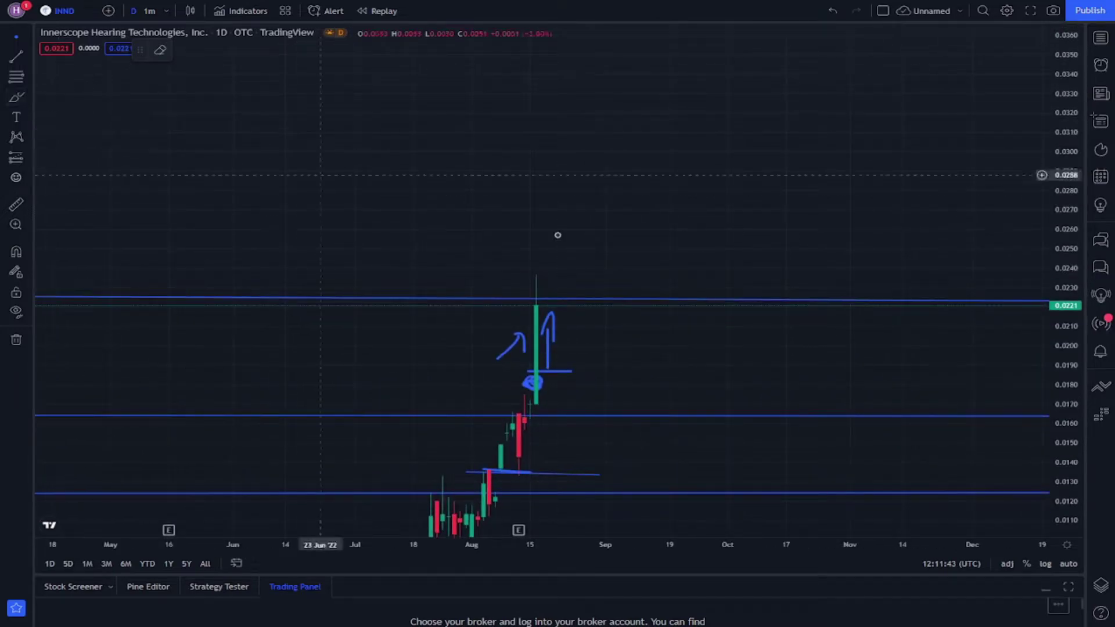
mouse_move(606, 264)
mouse_down()
mouse_move(622, 174)
mouse_move(671, 134)
mouse_up()
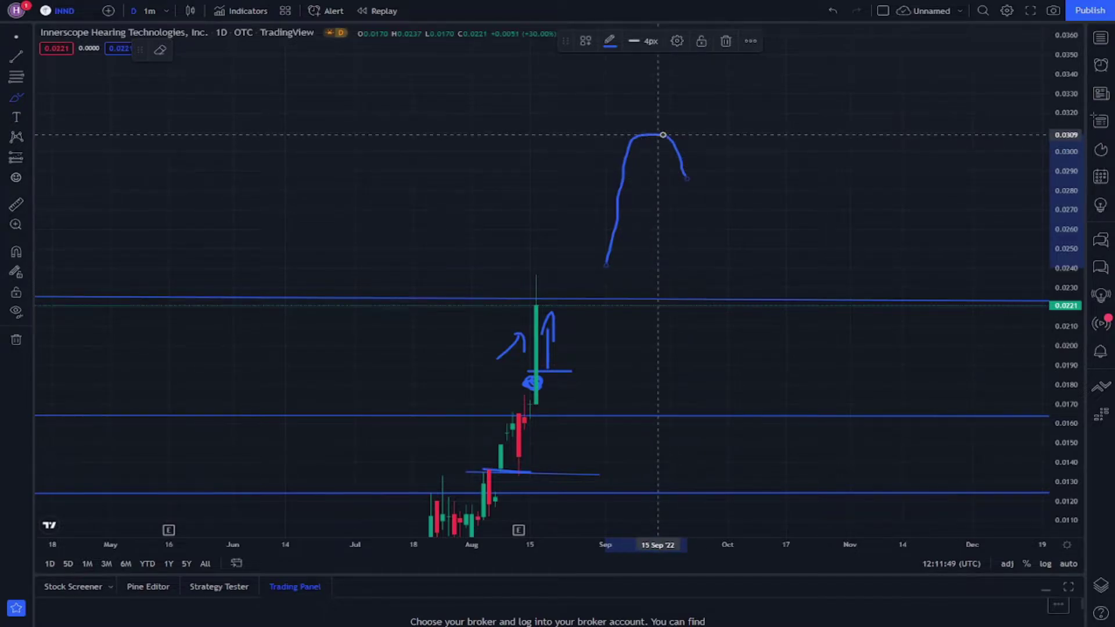
mouse_move(684, 174)
mouse_down()
mouse_move(697, 180)
mouse_move(738, 153)
mouse_move(763, 58)
mouse_up()
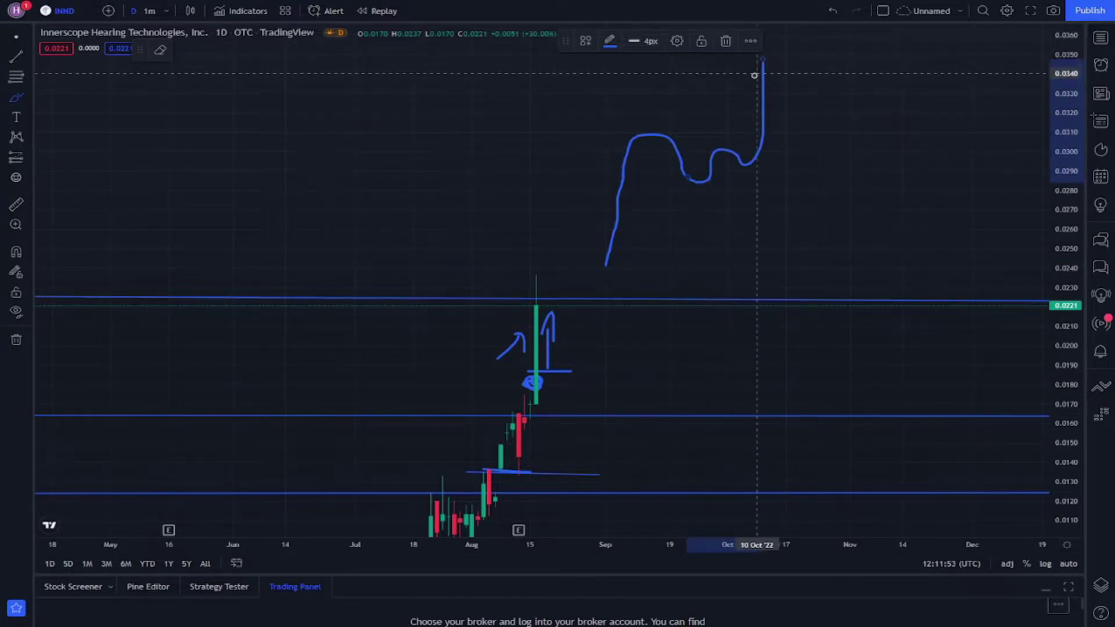
click(834, 8)
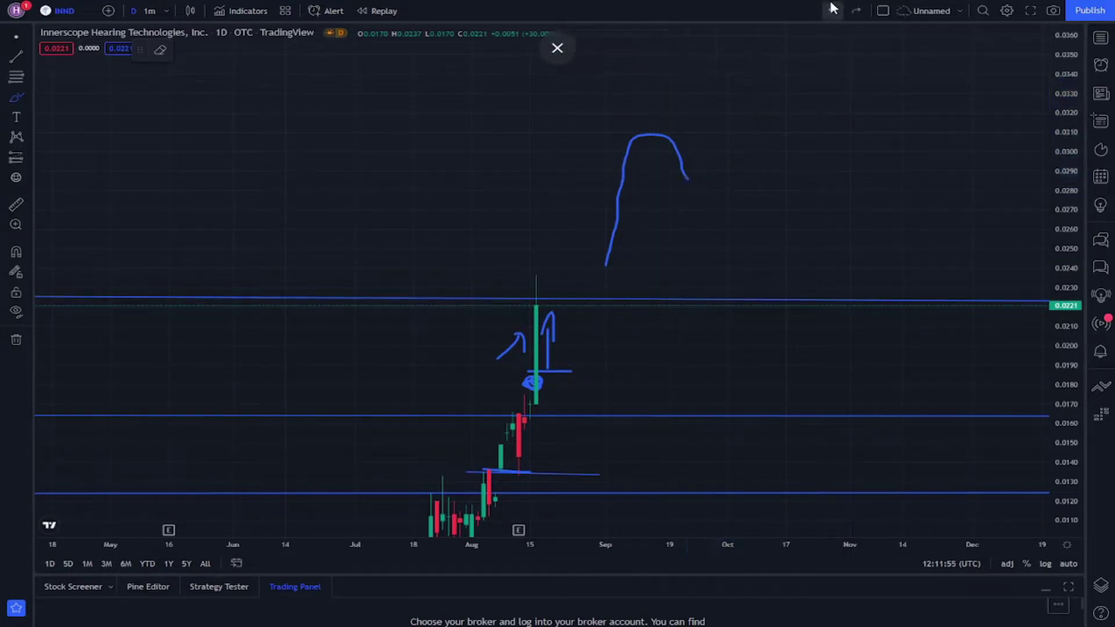
mouse_move(690, 173)
mouse_down()
mouse_move(699, 181)
mouse_move(752, 98)
mouse_move(814, 142)
mouse_move(818, 180)
mouse_up()
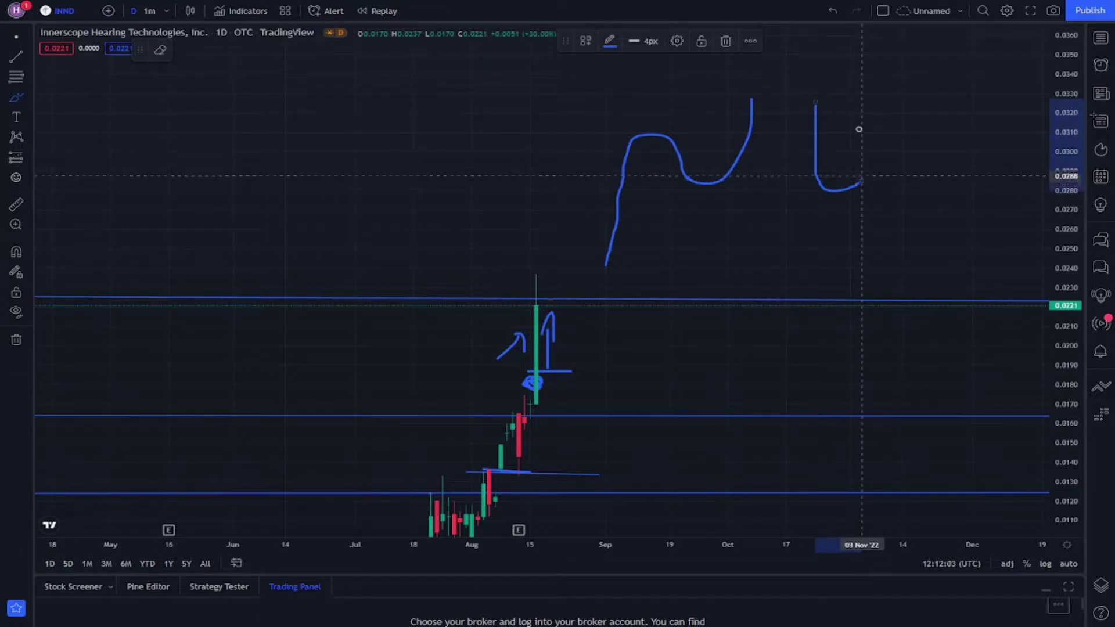
mouse_move(862, 187)
mouse_down()
mouse_move(941, 132)
mouse_move(943, 48)
mouse_up()
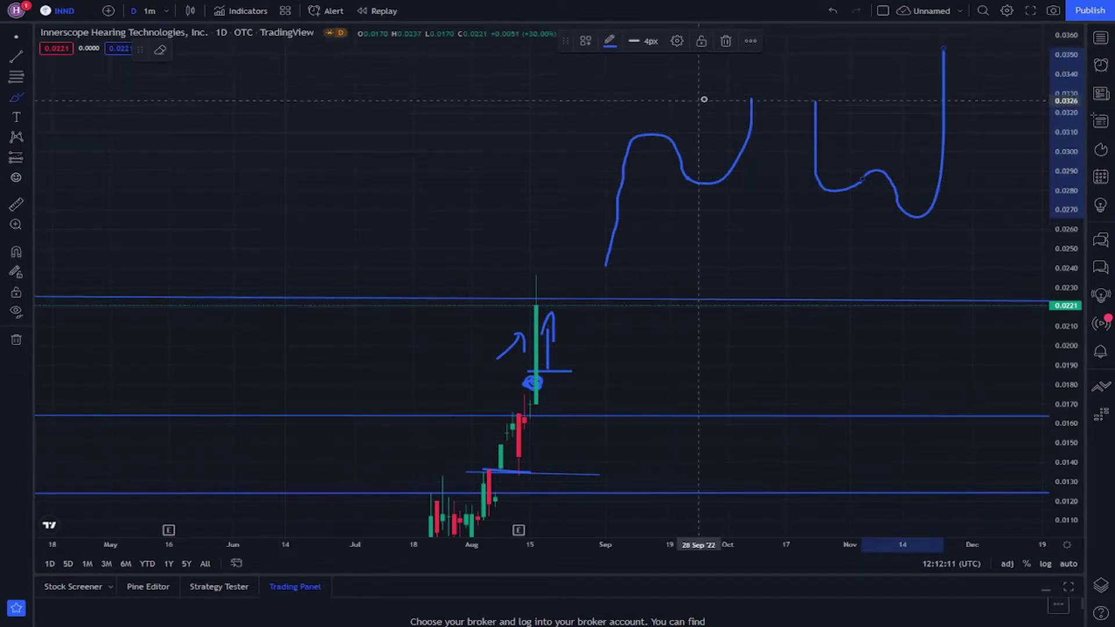
click(833, 12)
click(832, 12)
drag(839, 211, 868, 138)
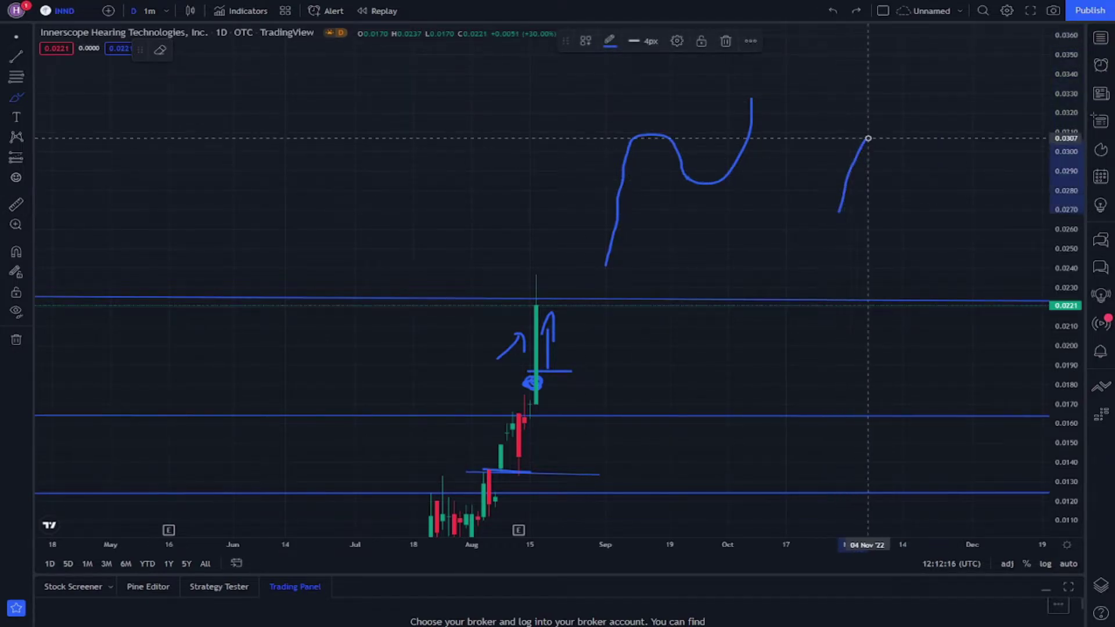
click(832, 10)
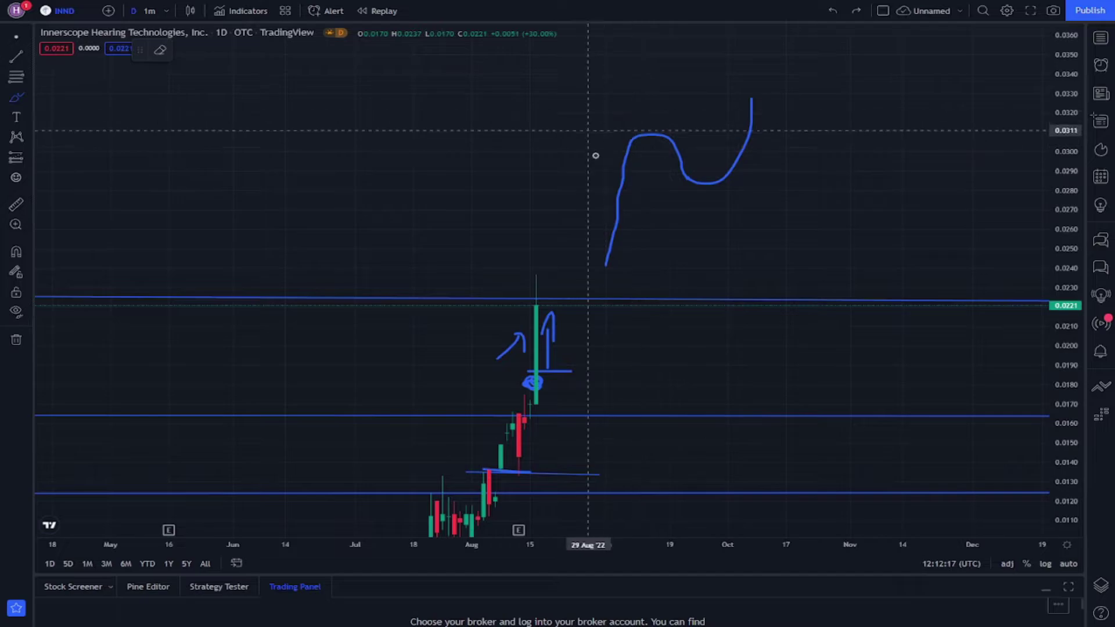
mouse_move(838, 193)
mouse_down()
mouse_move(846, 136)
mouse_move(881, 180)
mouse_up()
drag(814, 228, 833, 266)
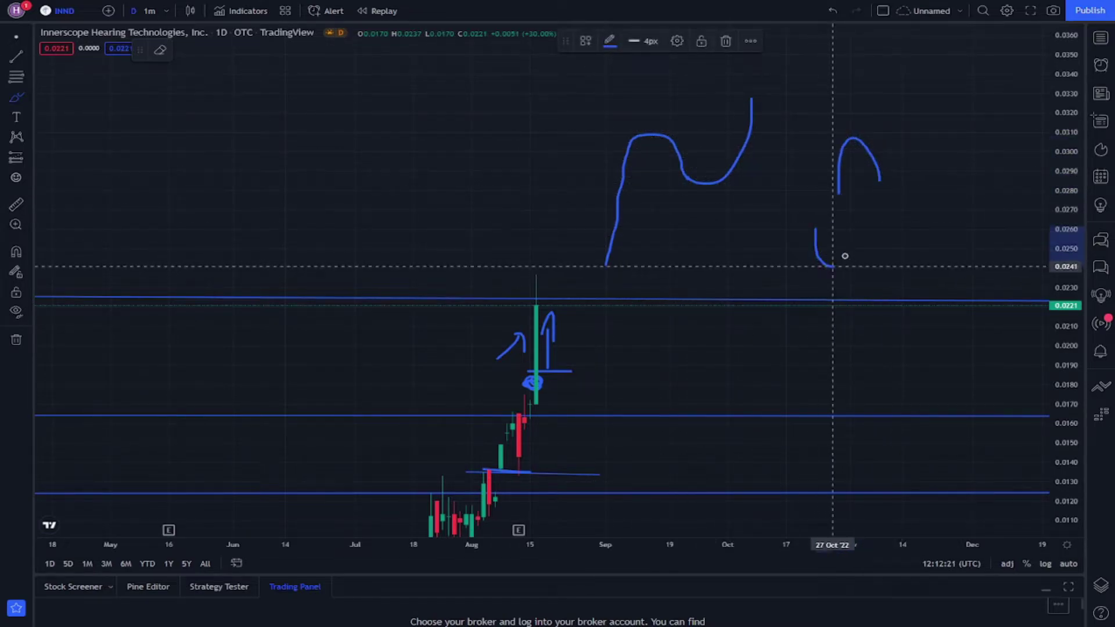
click(833, 12)
click(832, 12)
Sketch a second path further along the chart, falling from about 0.0343 to 0.0279, bouncing to 0.0309 and dropping to 0.0240
mouse_move(834, 144)
mouse_down()
mouse_move(885, 192)
mouse_move(909, 135)
mouse_up()
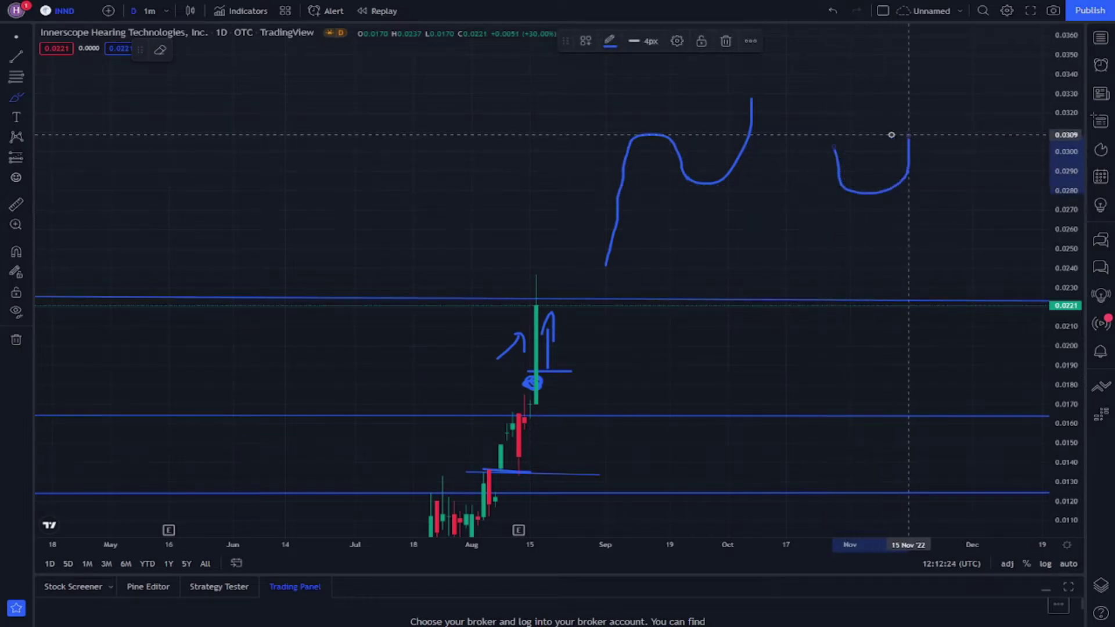
mouse_move(834, 148)
mouse_down()
mouse_move(820, 101)
mouse_move(832, 145)
mouse_up()
drag(909, 139, 960, 272)
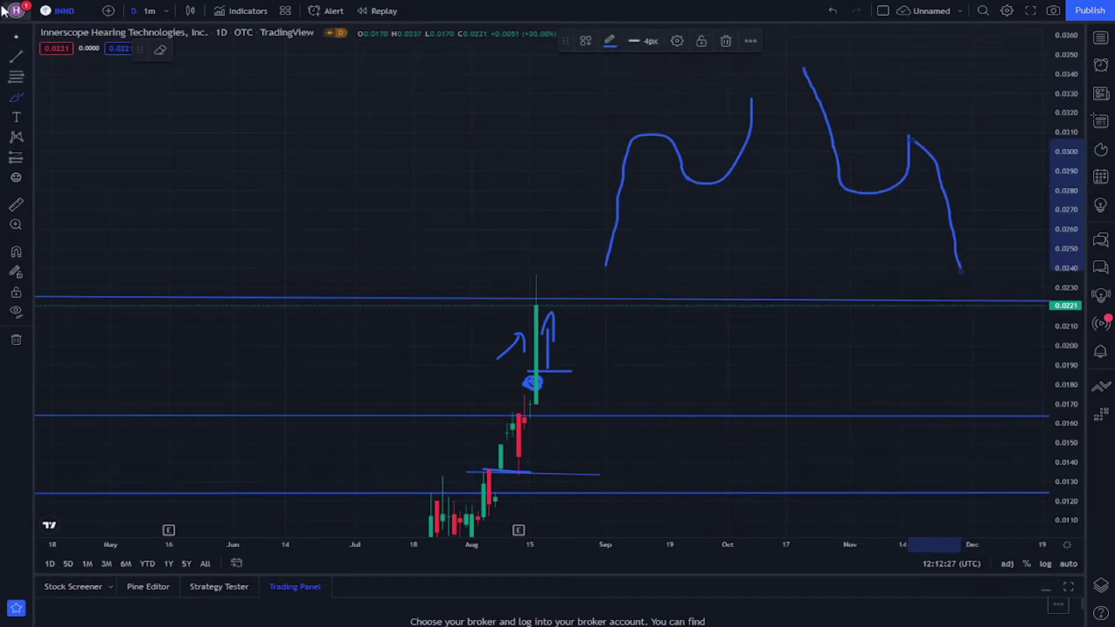
Draw a loop with the Brush around each of the two projected price paths
mouse_move(961, 93)
mouse_down()
mouse_move(809, 115)
mouse_move(859, 236)
mouse_move(986, 278)
mouse_move(964, 107)
mouse_up()
mouse_move(779, 100)
mouse_down()
mouse_move(632, 117)
mouse_move(607, 236)
mouse_move(685, 266)
mouse_move(769, 117)
mouse_up()
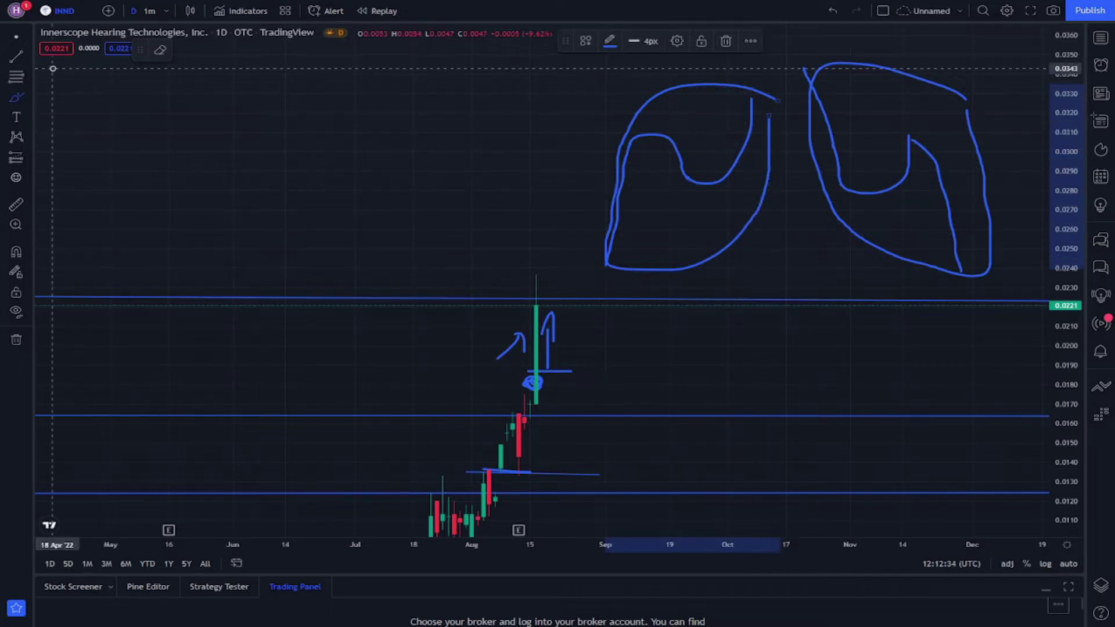
click(16, 37)
Examine the latest breakout candle, its marks and the two circled projected paths against the support and resistance levels
drag(413, 201, 805, 119)
drag(372, 226, 555, 158)
drag(336, 266, 685, 203)
mouse_move(427, 295)
mouse_down()
mouse_move(651, 251)
mouse_move(931, 236)
mouse_move(290, 340)
mouse_up()
drag(732, 232, 264, 359)
drag(691, 257, 369, 340)
drag(728, 224, 306, 278)
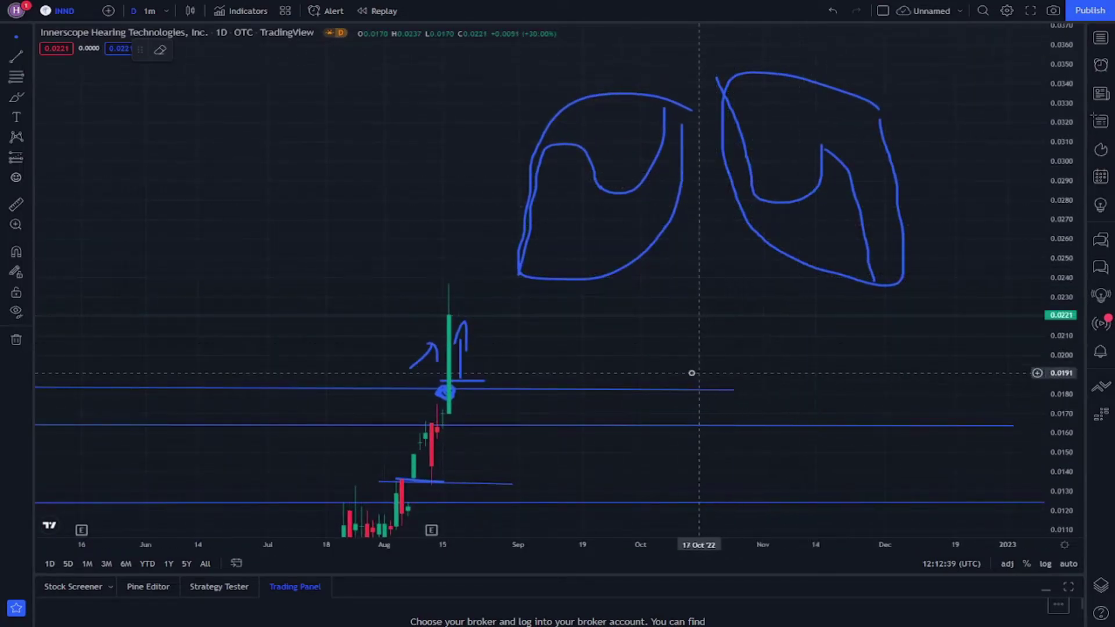
drag(688, 390, 749, 319)
drag(513, 375, 361, 330)
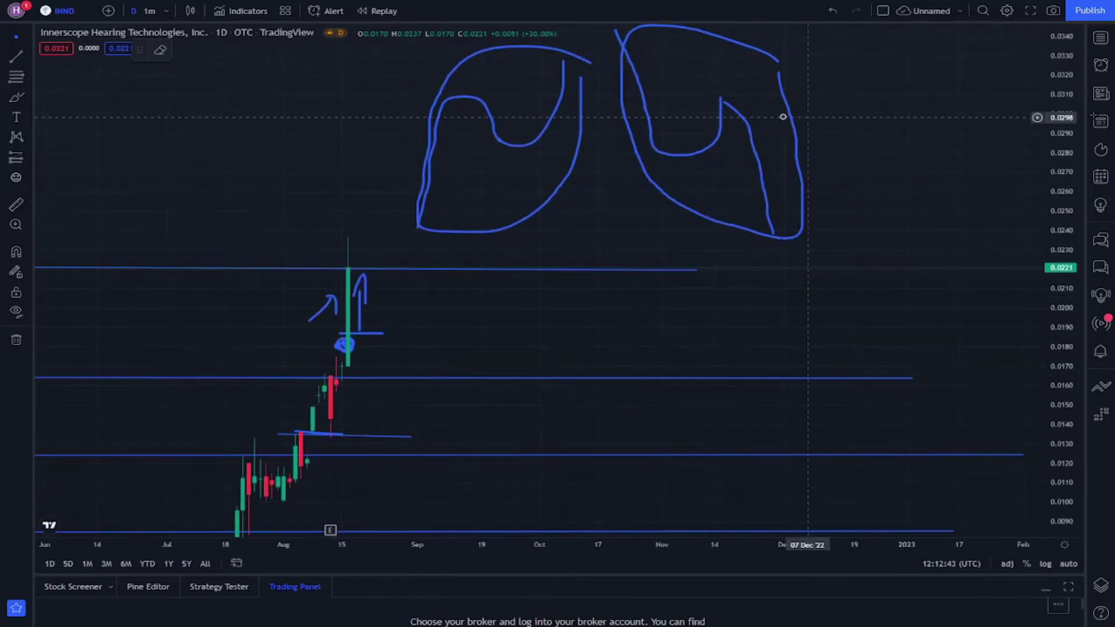
Examine the February to July 2021 candles around the two upper horizontal levels
drag(223, 173, 700, 118)
drag(307, 158, 859, 109)
drag(223, 380, 883, 284)
drag(505, 293, 688, 427)
drag(512, 271, 511, 482)
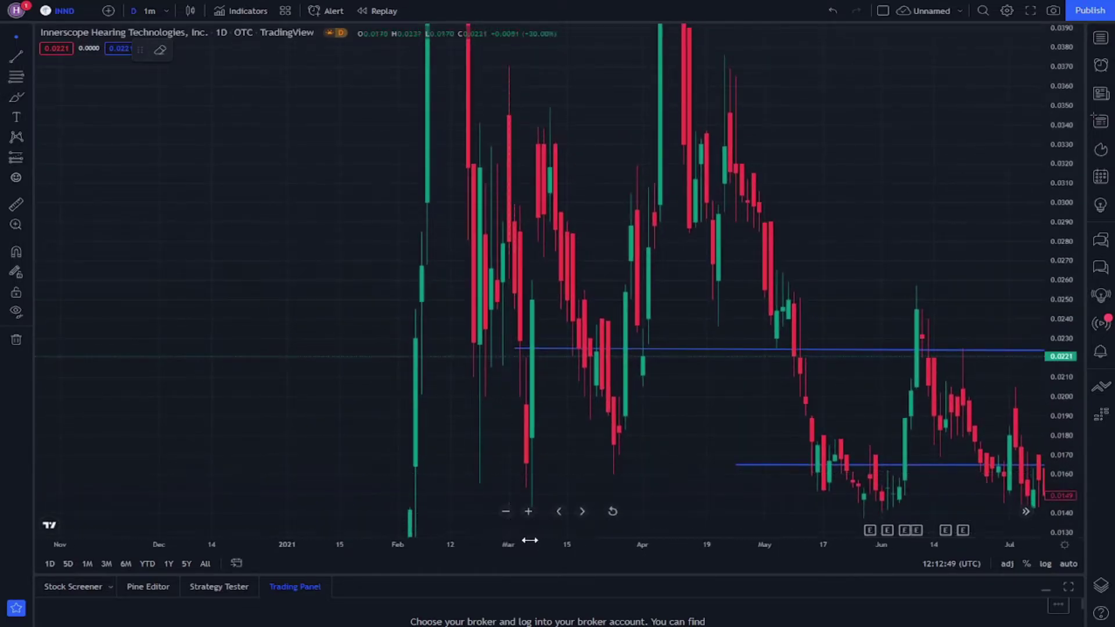
drag(527, 542, 79, 542)
drag(433, 452, 397, 403)
drag(331, 330, 338, 426)
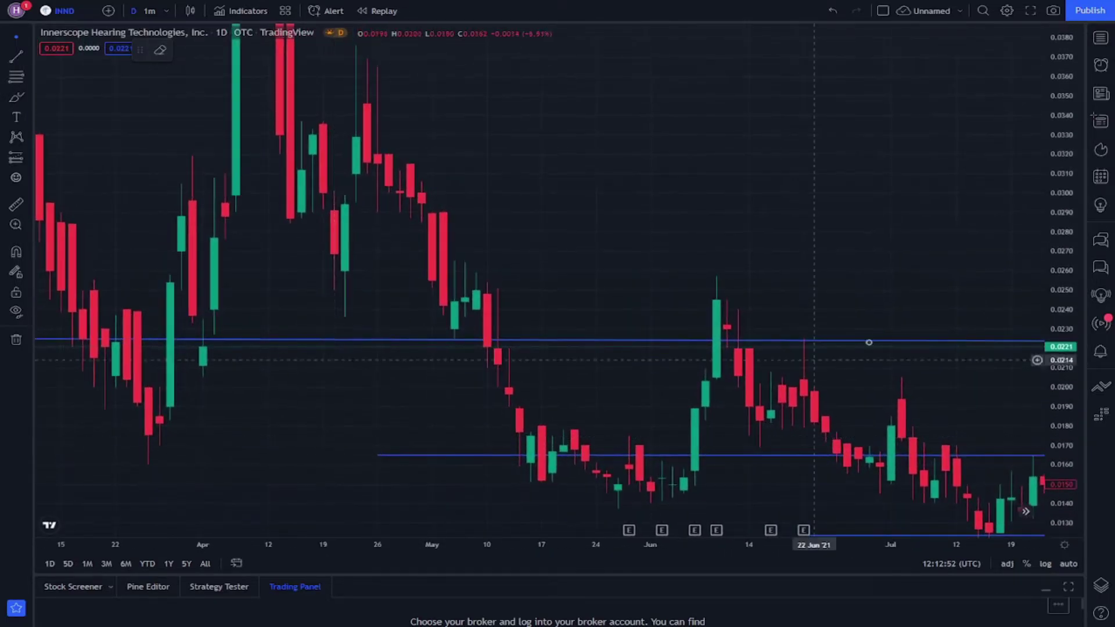
Examine the wider price history from the early 2021 peaks to the November 2021 spike on a compressed price scale
drag(1064, 361, 1063, 531)
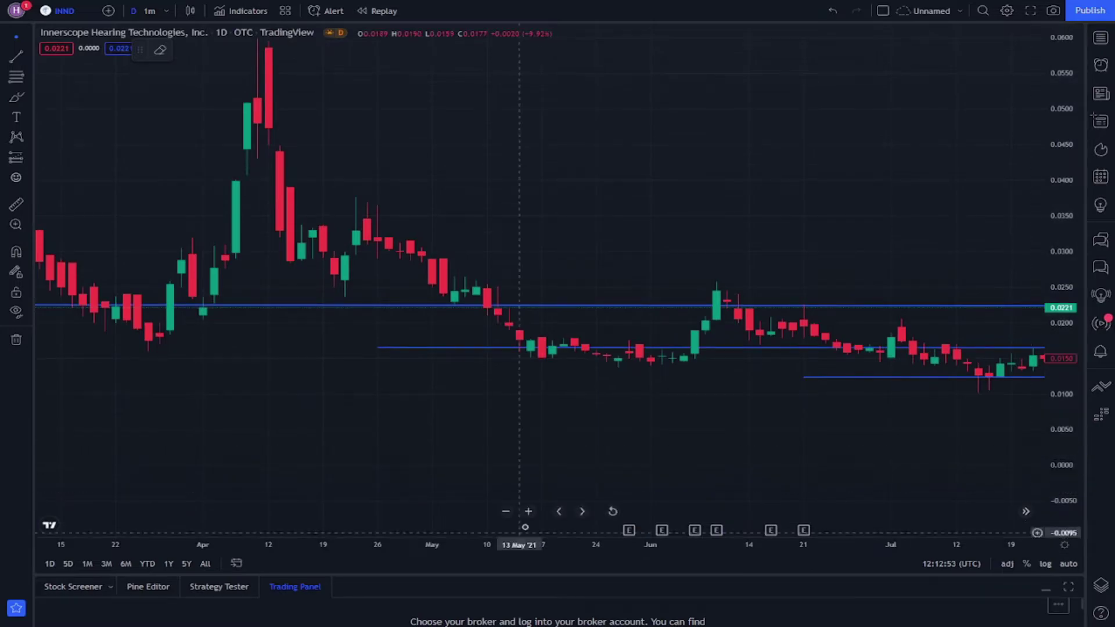
drag(532, 539, 804, 507)
drag(749, 411, 478, 464)
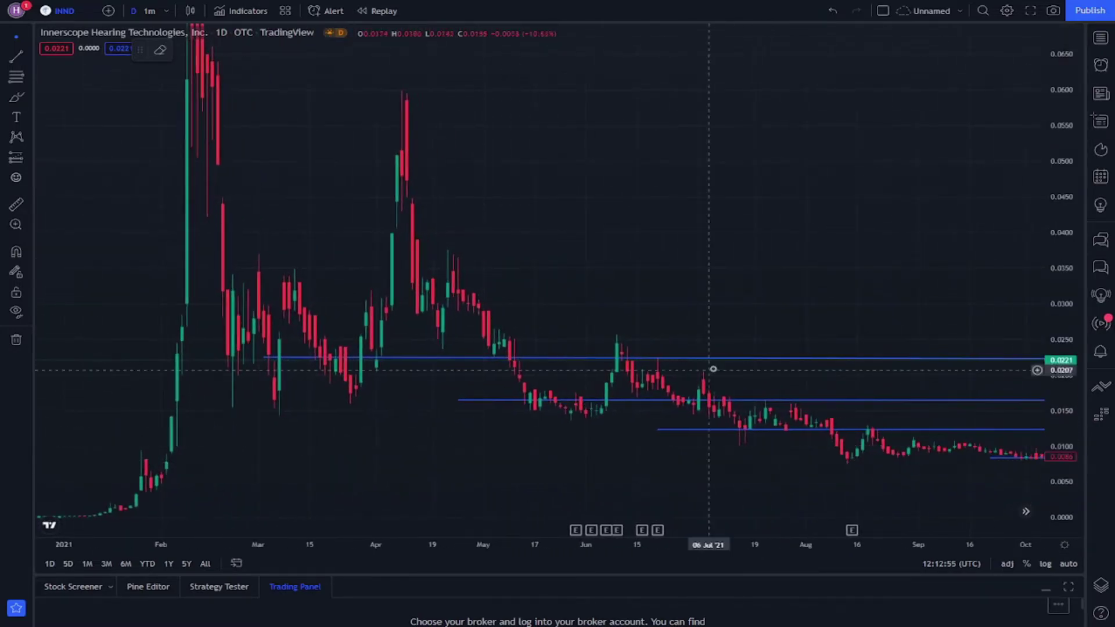
drag(640, 446, 759, 448)
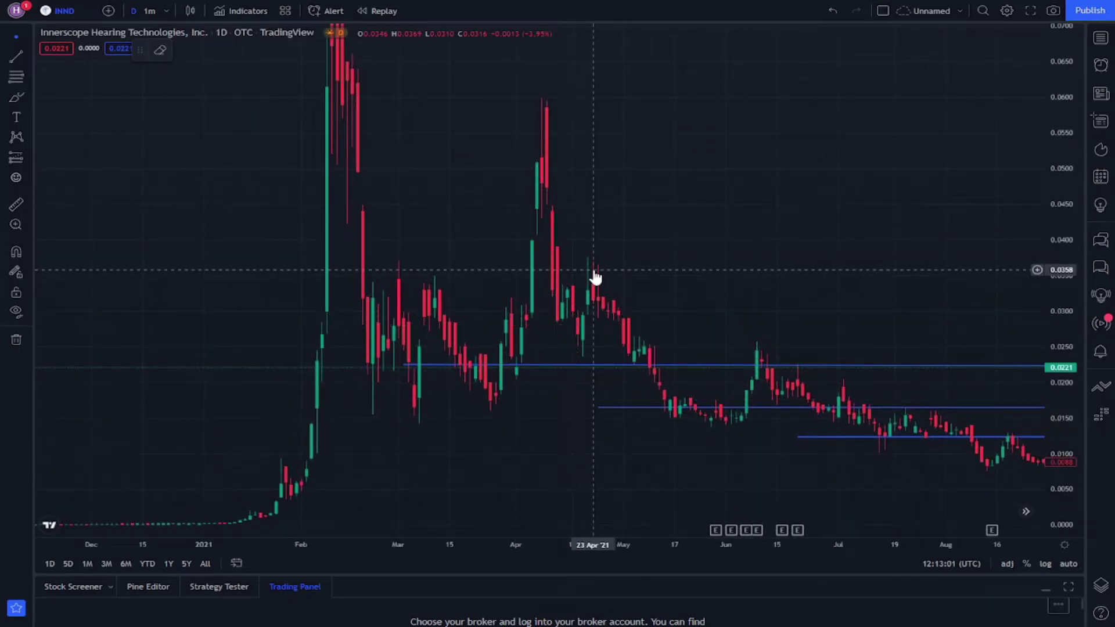
drag(768, 214, 725, 182)
drag(794, 264, 729, 262)
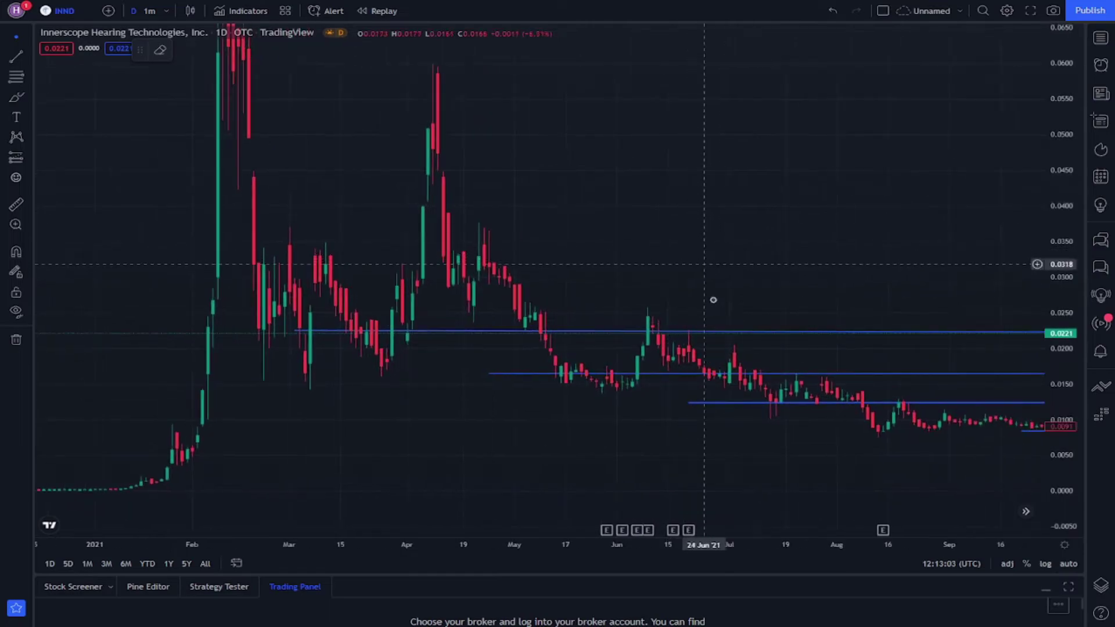
drag(714, 381, 456, 332)
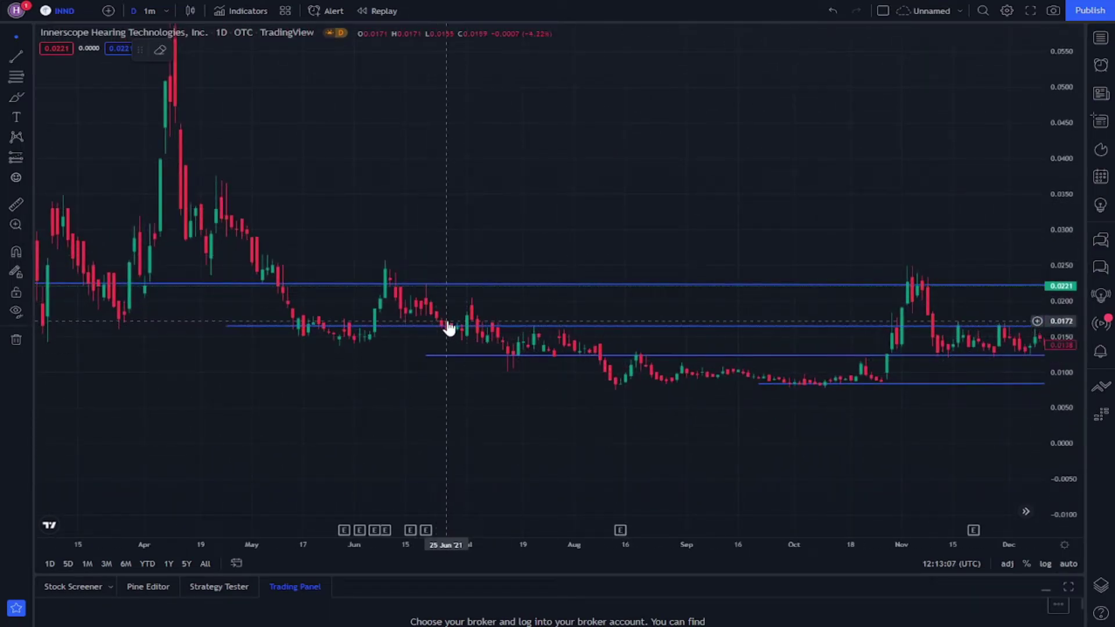
drag(594, 311, 219, 281)
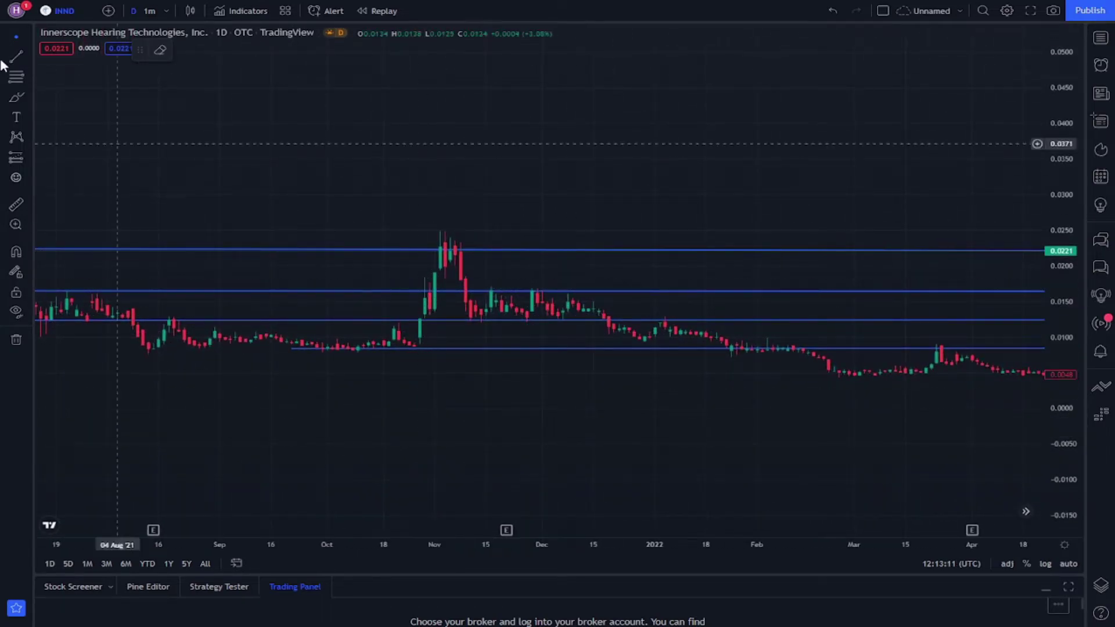
Try a short zigzag Brush stroke over the decline after the November 2021 spike and undo it
click(16, 97)
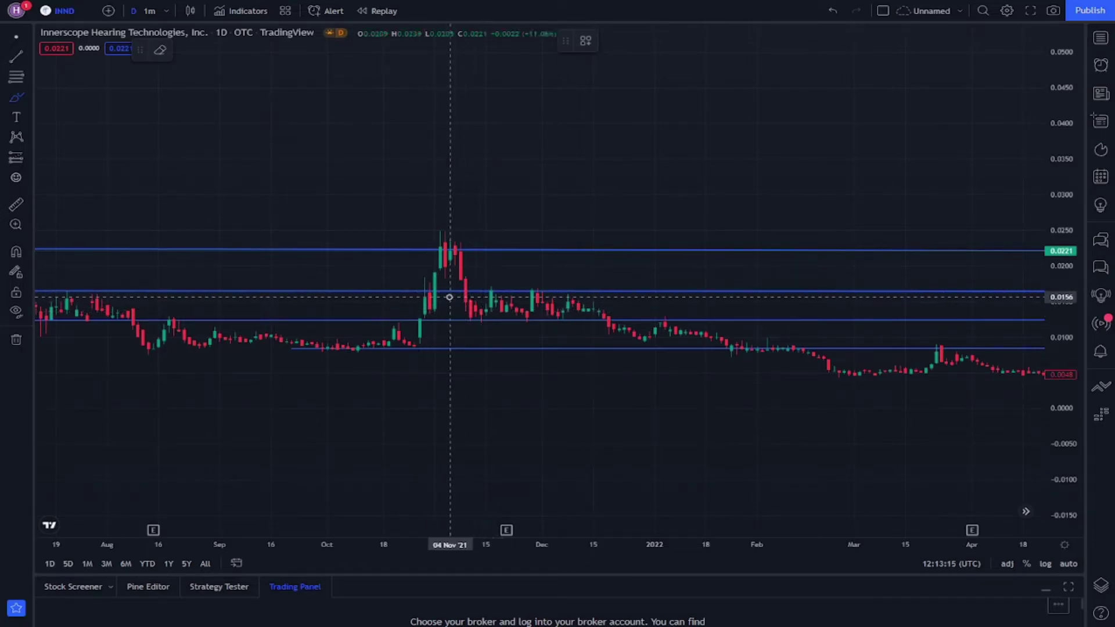
drag(452, 297, 477, 314)
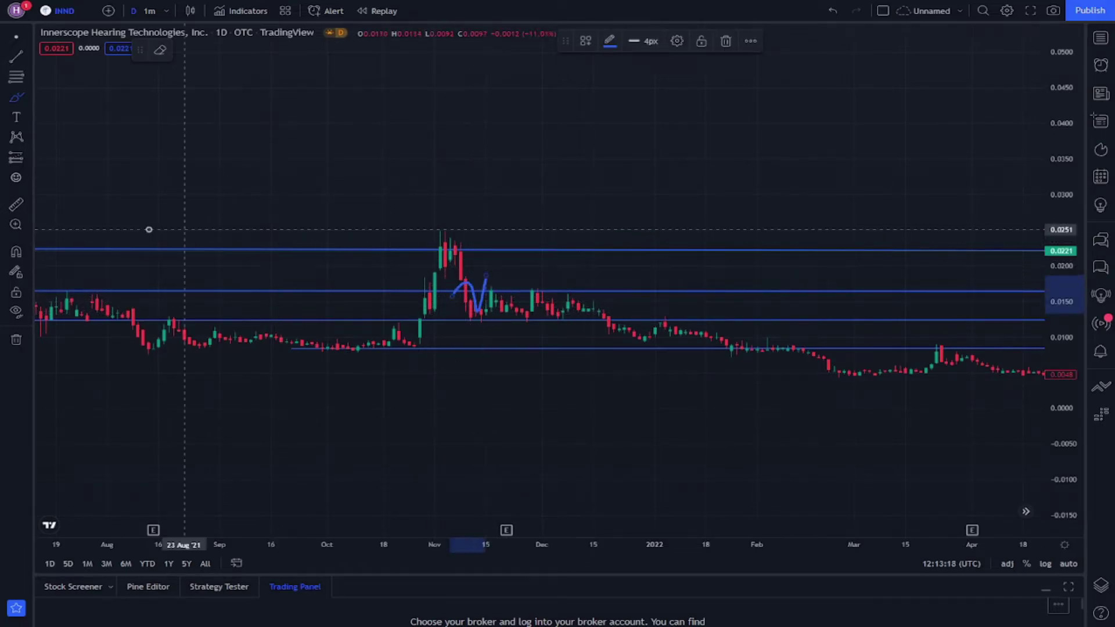
click(832, 10)
click(12, 37)
Circle the top of the latest August 2022 candle with the Brush, reaching up to about 0.0244
mouse_move(707, 112)
mouse_down()
mouse_move(431, 128)
mouse_move(202, 120)
mouse_move(549, 128)
mouse_up()
scroll(549, 128, right, 5)
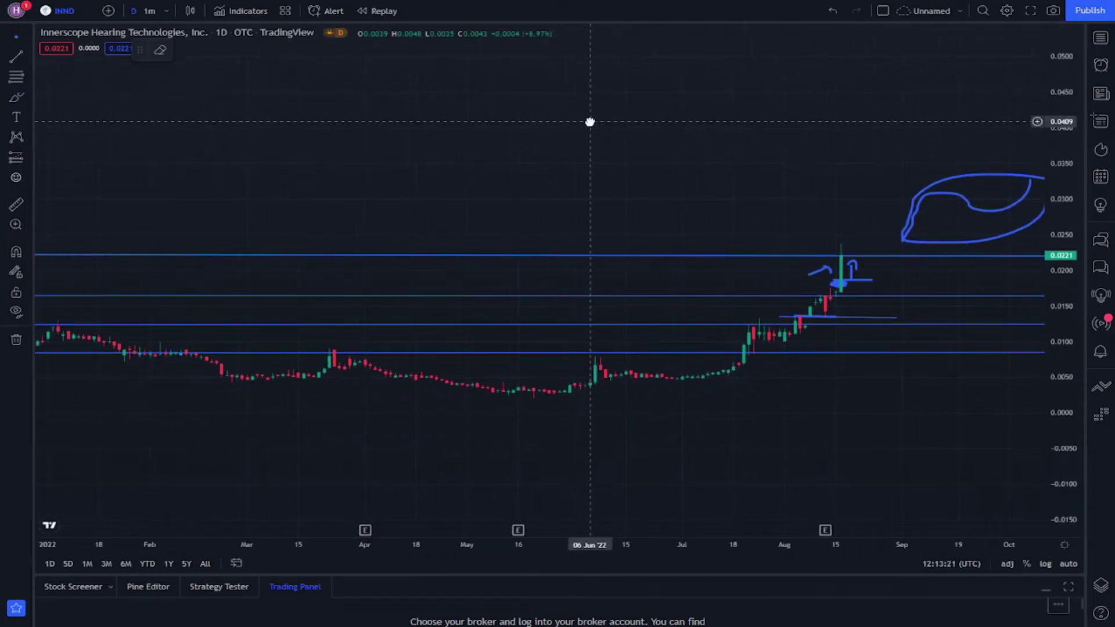
click(16, 97)
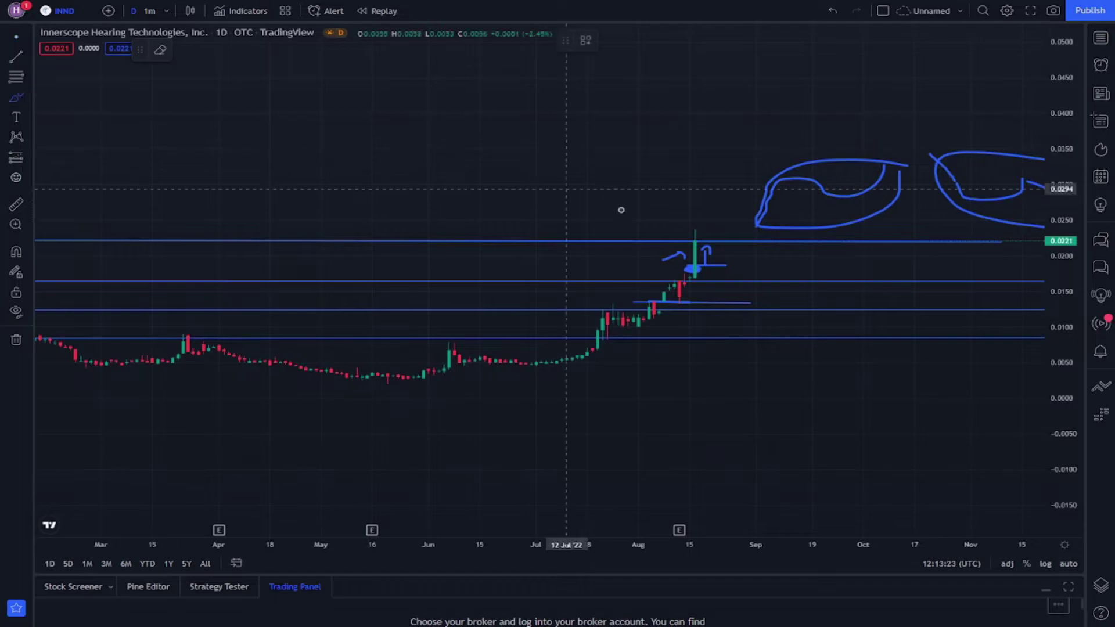
drag(711, 244, 695, 225)
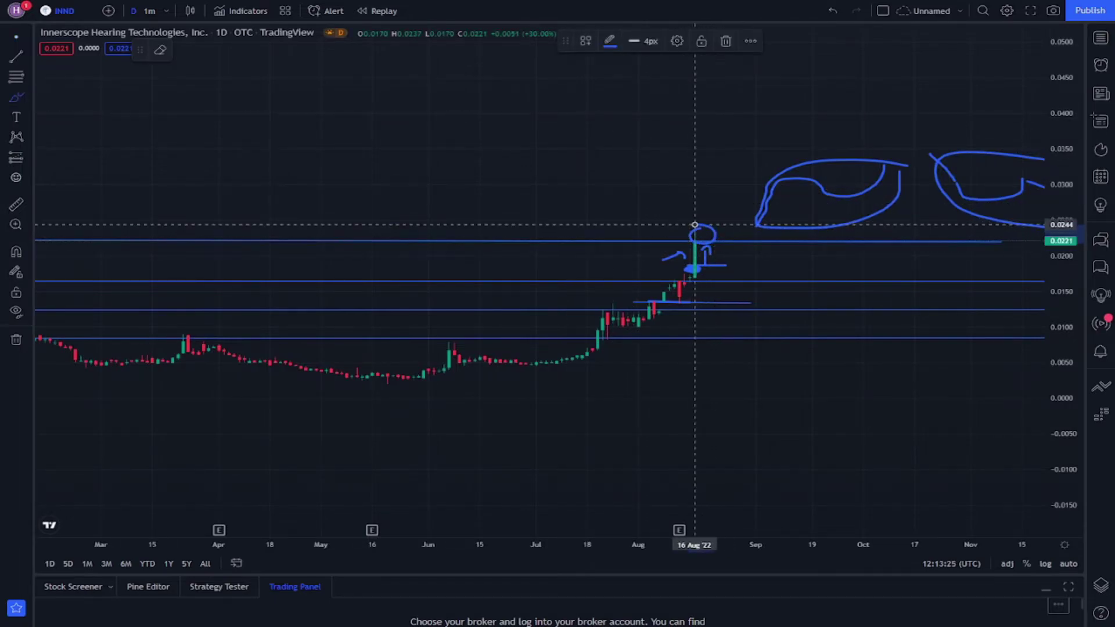
click(12, 37)
Examine the entire chart history from late 2020 to August 2022 with all drawn levels and projections in view
mouse_move(398, 135)
mouse_down()
mouse_move(1013, 199)
mouse_move(1112, 234)
mouse_up()
drag(588, 181, 1005, 179)
mouse_move(696, 176)
mouse_down()
mouse_move(1038, 192)
mouse_move(769, 192)
mouse_move(438, 159)
mouse_up()
drag(929, 184, 148, 158)
drag(851, 545, 999, 530)
scroll(990, 482, up, 2)
drag(987, 473, 814, 471)
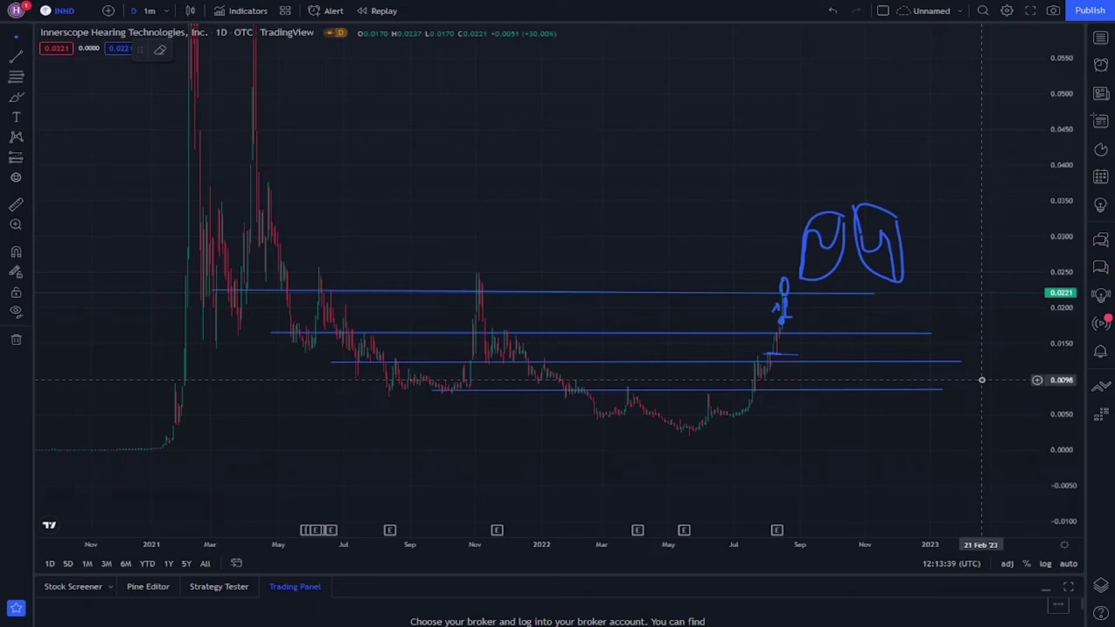
drag(818, 533, 718, 531)
drag(727, 433, 720, 394)
drag(590, 541, 562, 538)
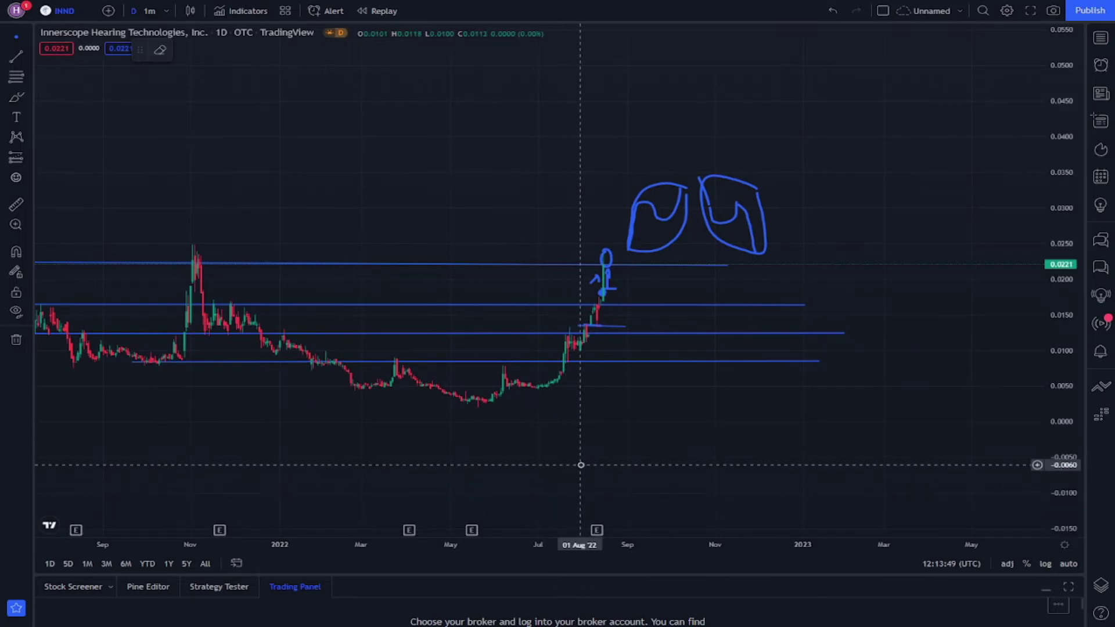
Examine the 2022 rally on a stretched price scale, comparing it with the November 2021 spike, the levels and the projected paths
drag(602, 451, 591, 447)
drag(1055, 418, 1033, 385)
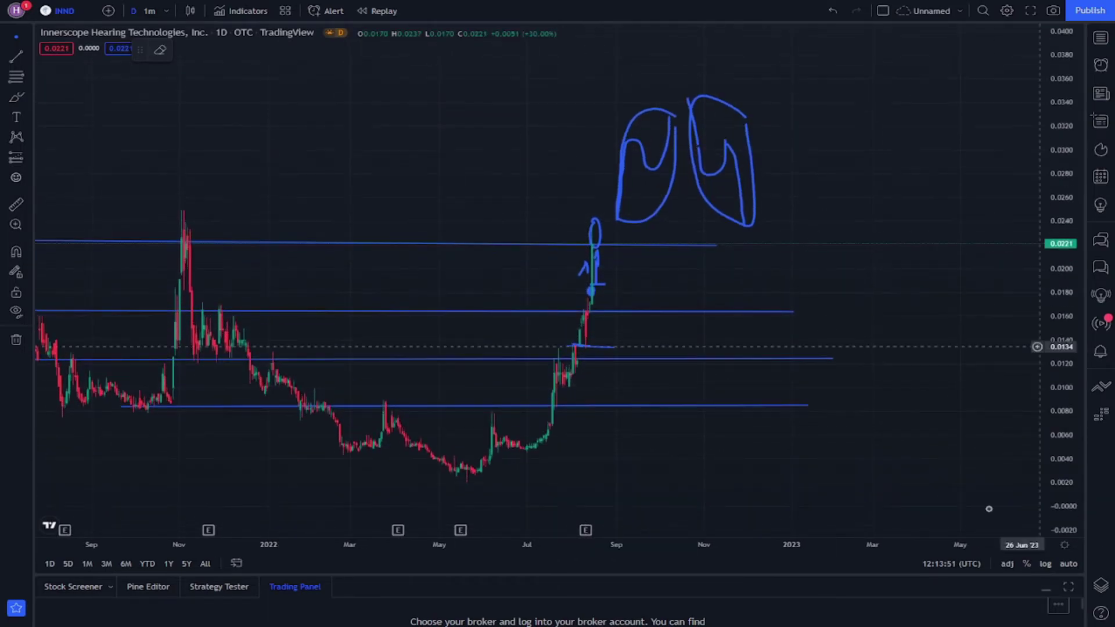
drag(671, 546, 545, 544)
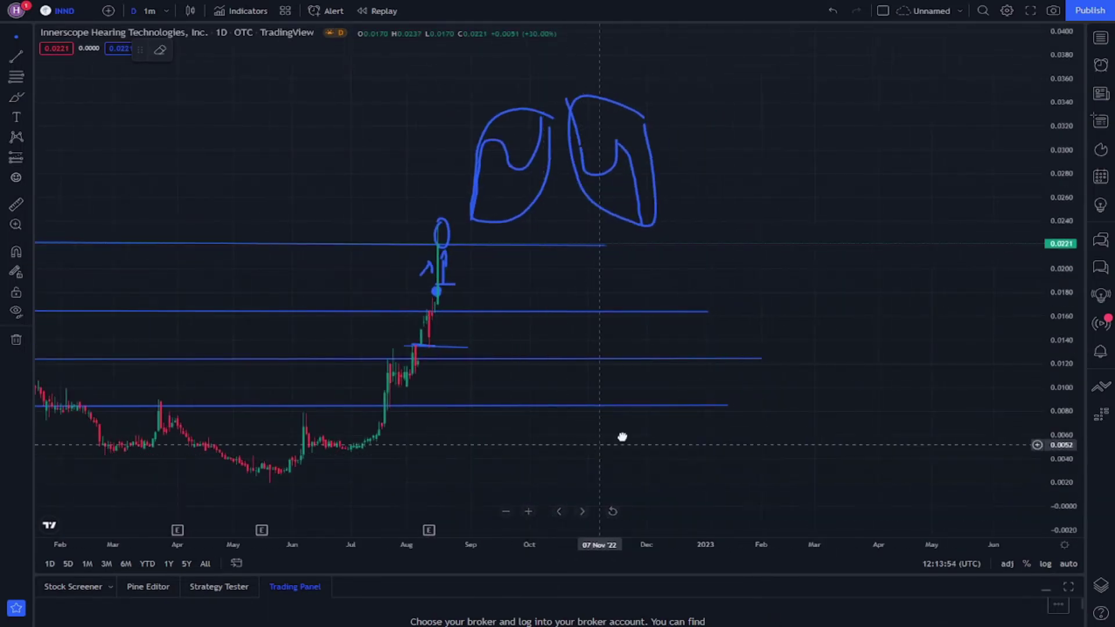
drag(613, 444, 731, 422)
drag(1063, 358, 1047, 299)
drag(803, 375, 902, 457)
drag(695, 540, 725, 540)
drag(830, 502, 654, 488)
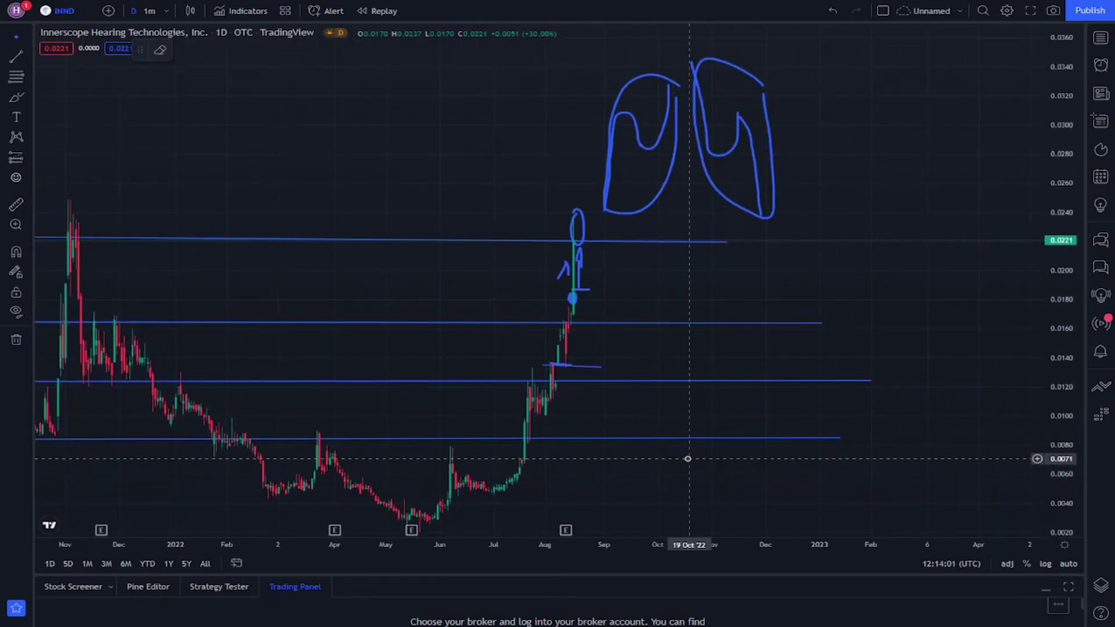
drag(672, 294, 777, 305)
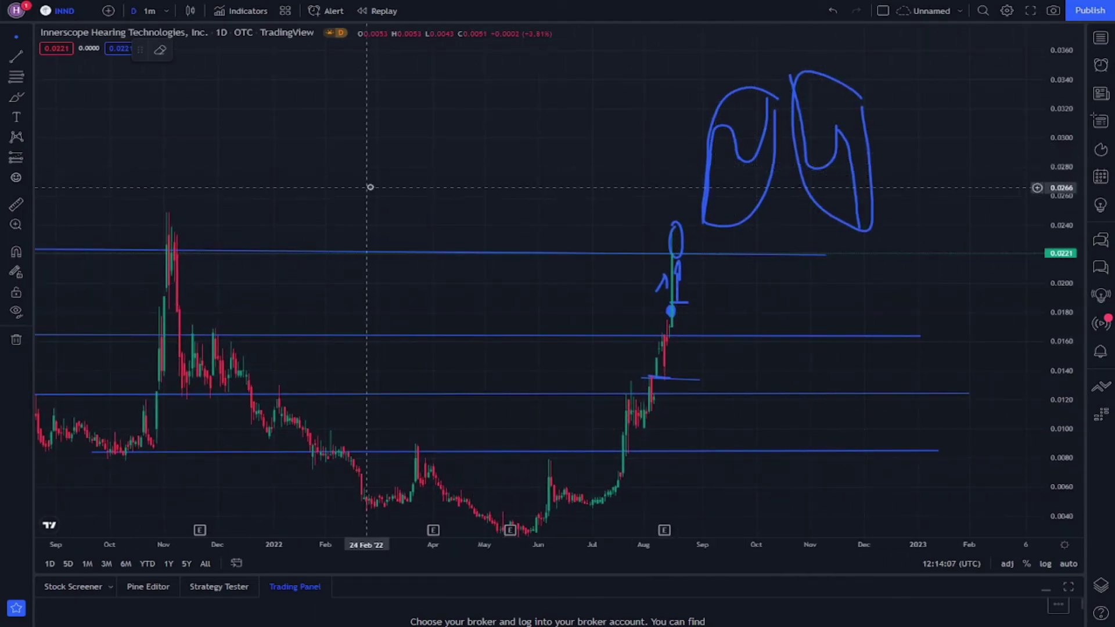
drag(366, 188, 495, 184)
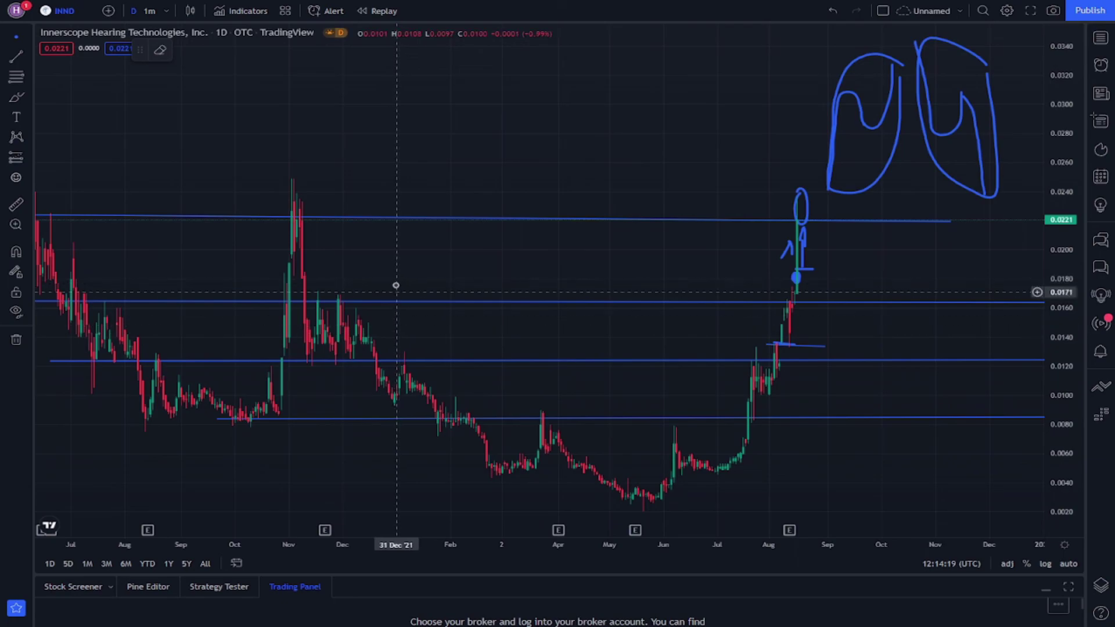
drag(395, 271, 330, 345)
drag(571, 327, 349, 403)
drag(441, 268, 372, 235)
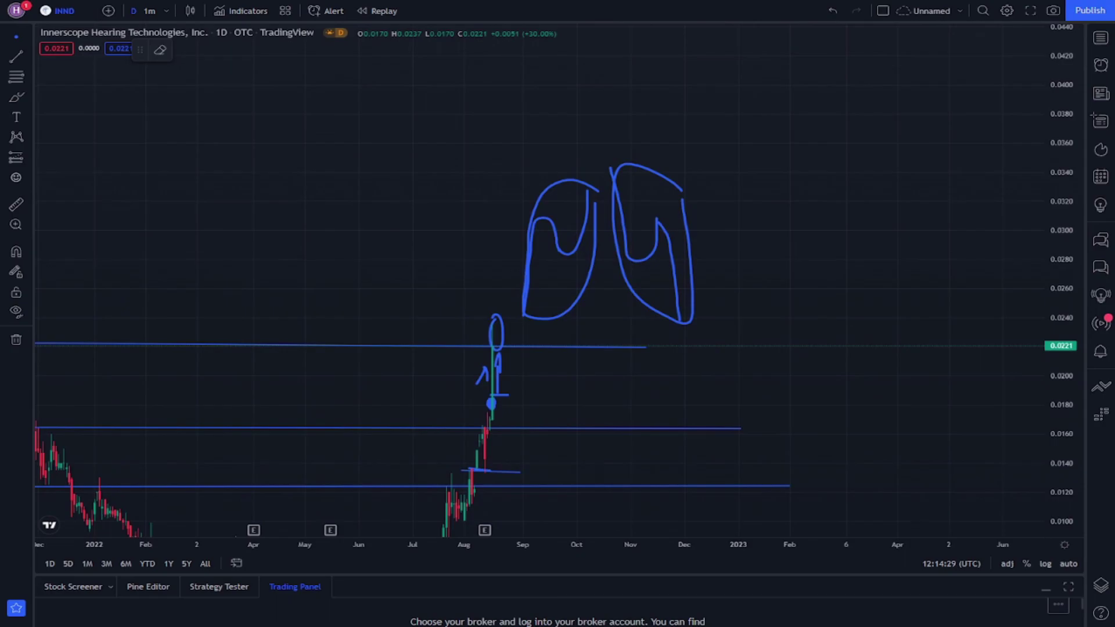